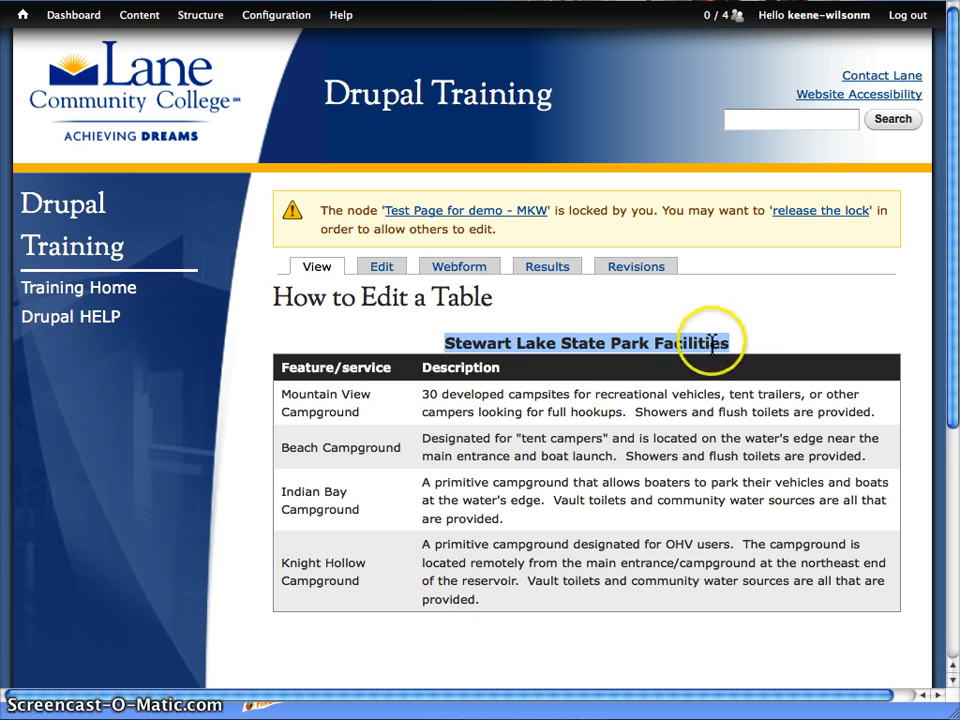
# Open the test page with the Stewart Lake State Park Facilities table for editing
pyautogui.click(390, 368)
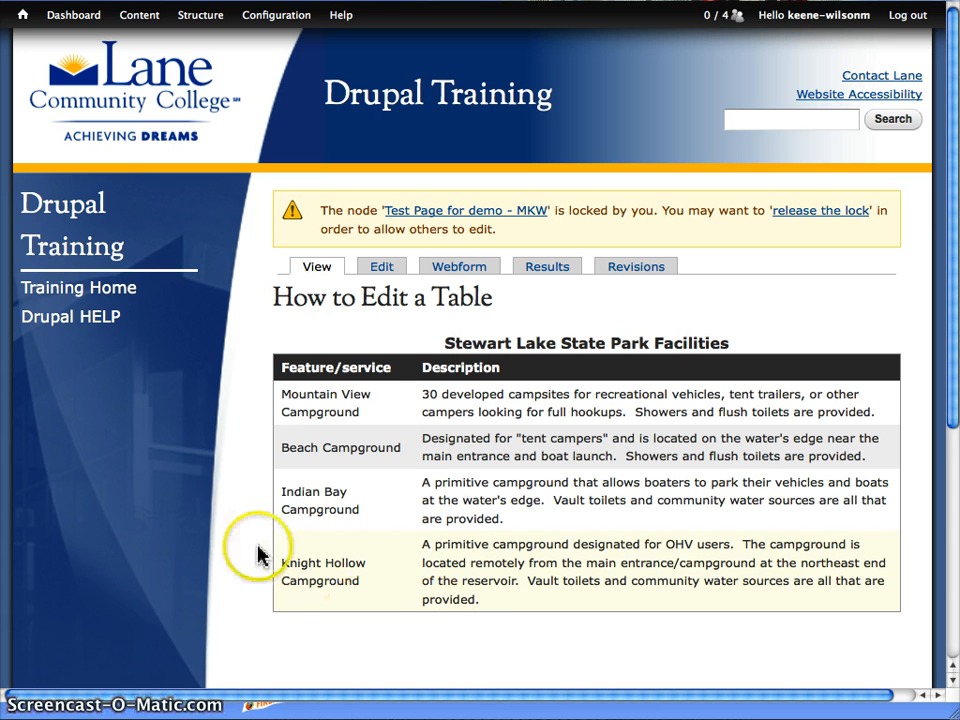
pyautogui.click(385, 272)
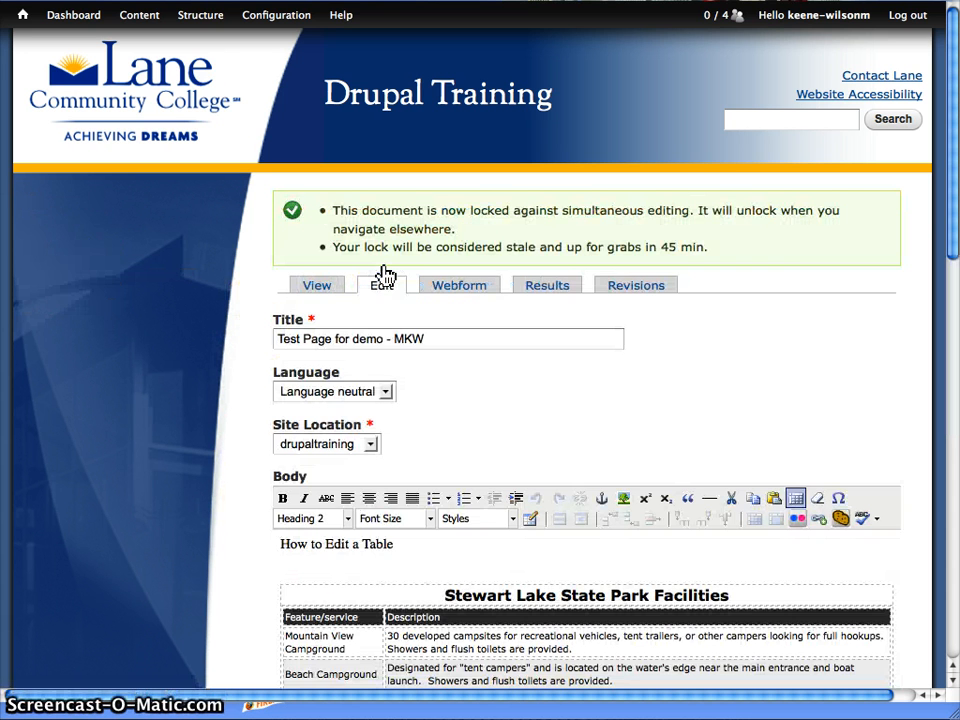
pyautogui.scroll(-5, 932, 344)
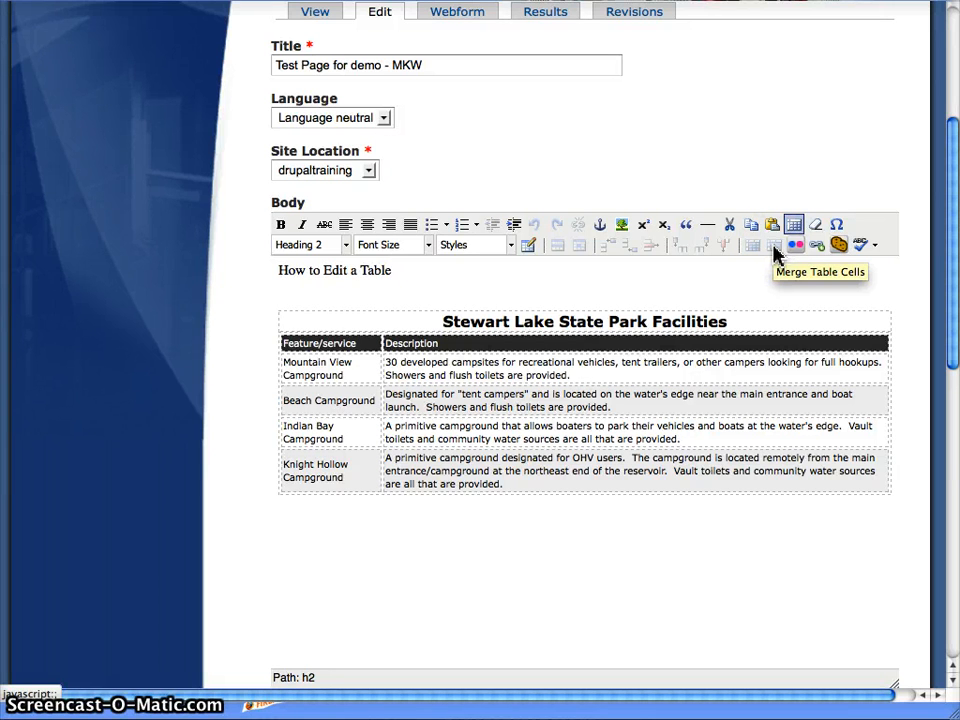
# Set the alignment of the Stewart Lake State Park Facilities table to Left in its table properties and apply the update
pyautogui.click(407, 317)
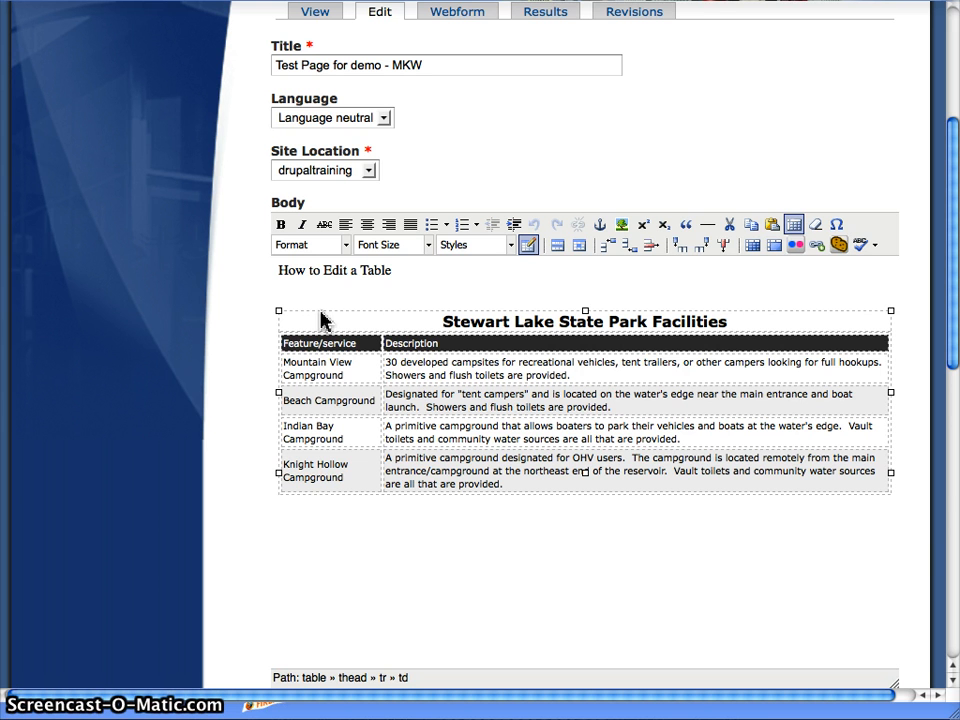
pyautogui.click(381, 343)
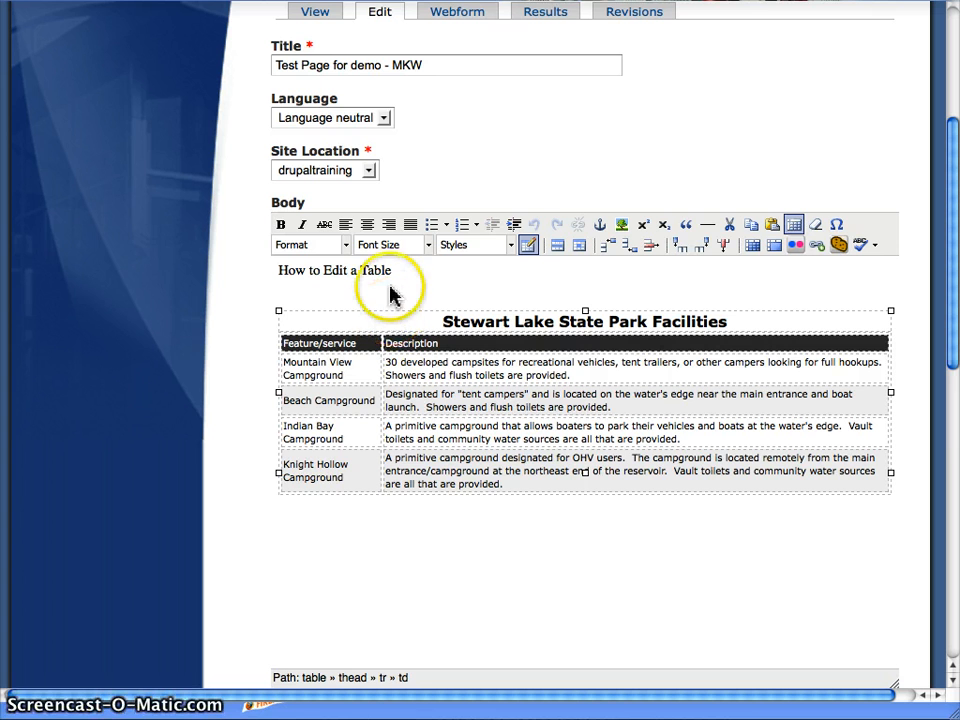
pyautogui.click(528, 247)
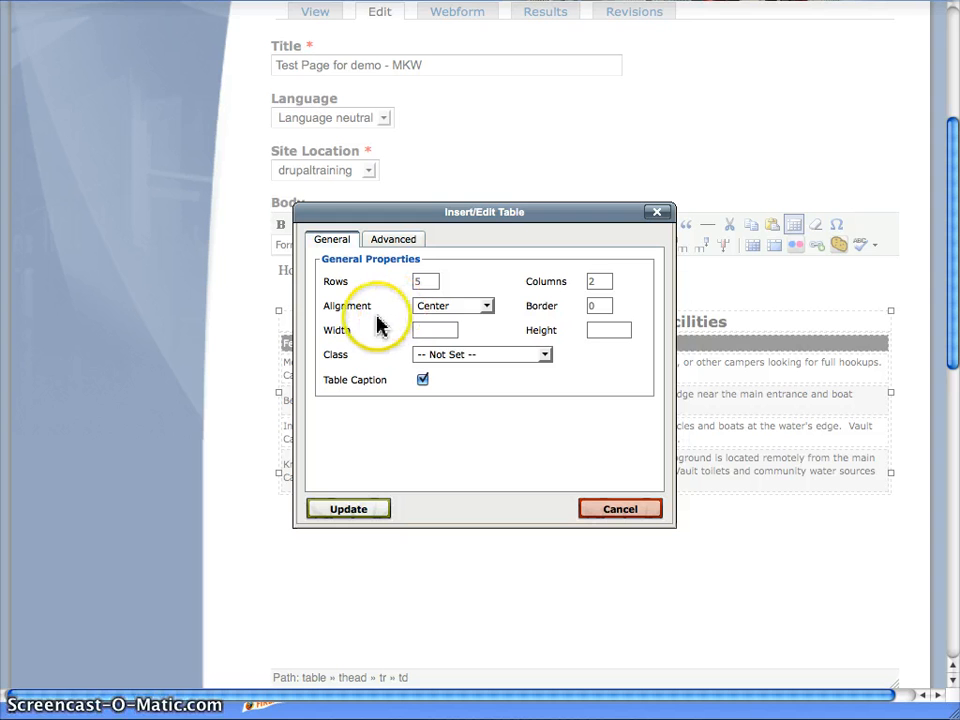
pyautogui.click(487, 307)
pyautogui.click(477, 348)
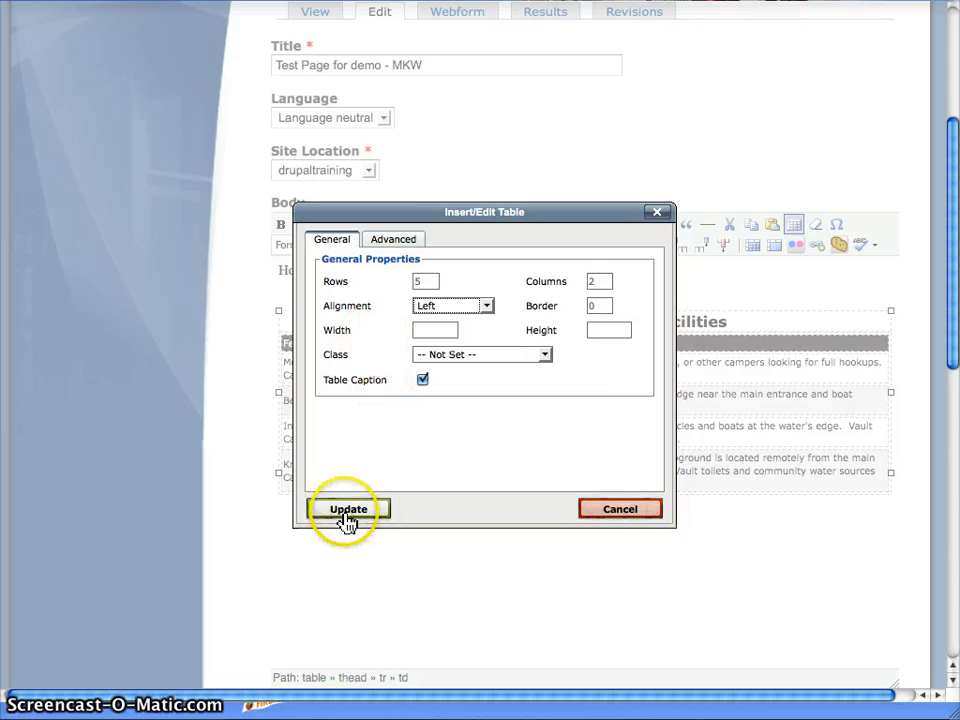
pyautogui.click(393, 245)
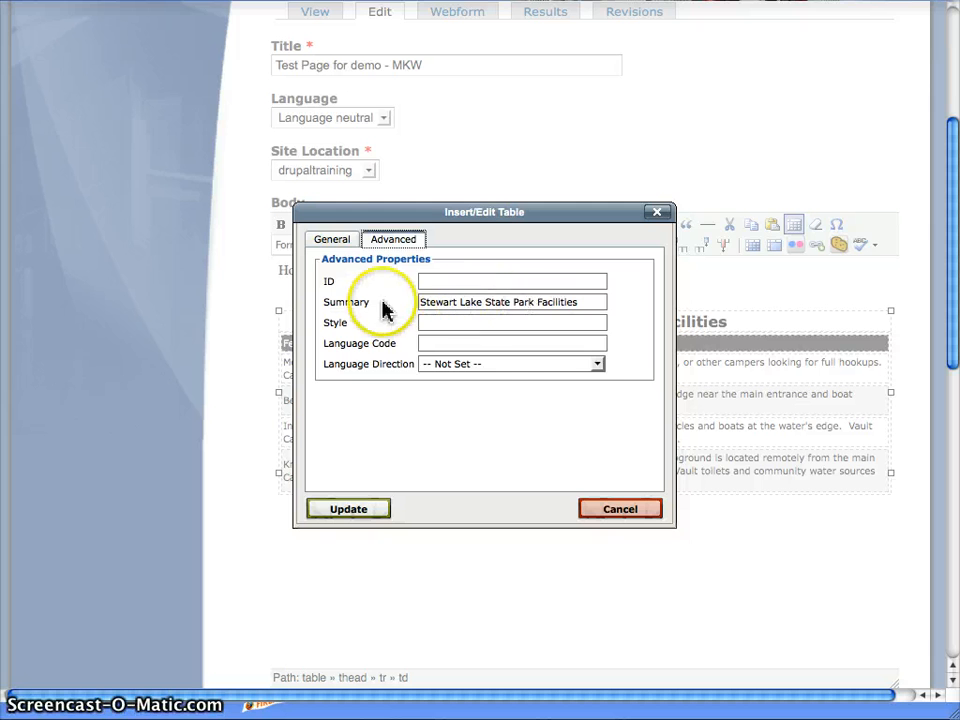
pyautogui.click(327, 243)
pyautogui.click(360, 514)
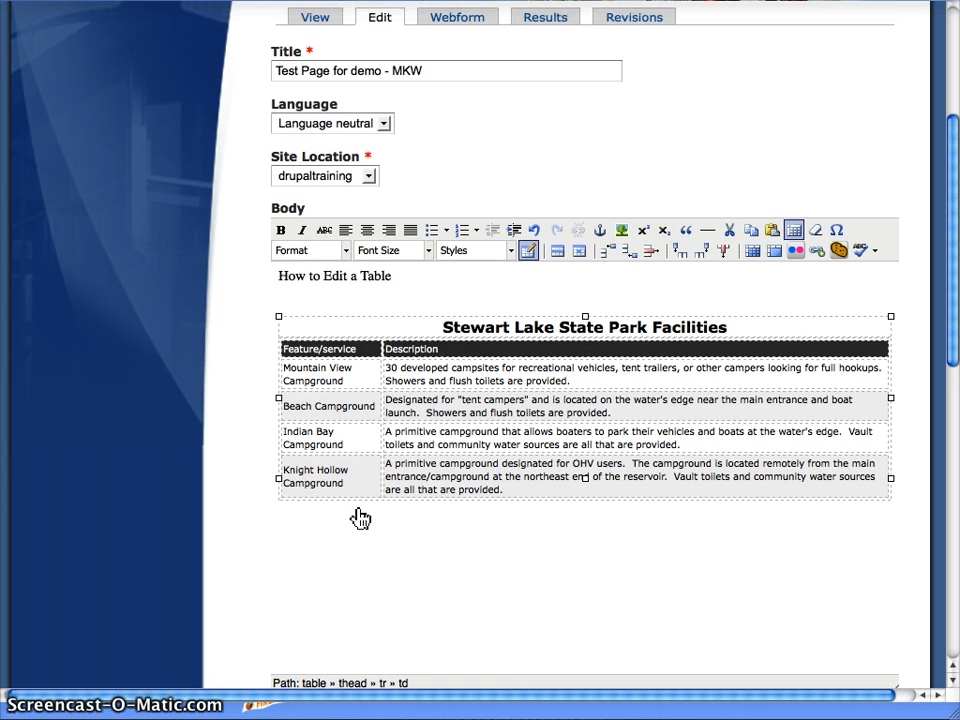
pyautogui.click(351, 529)
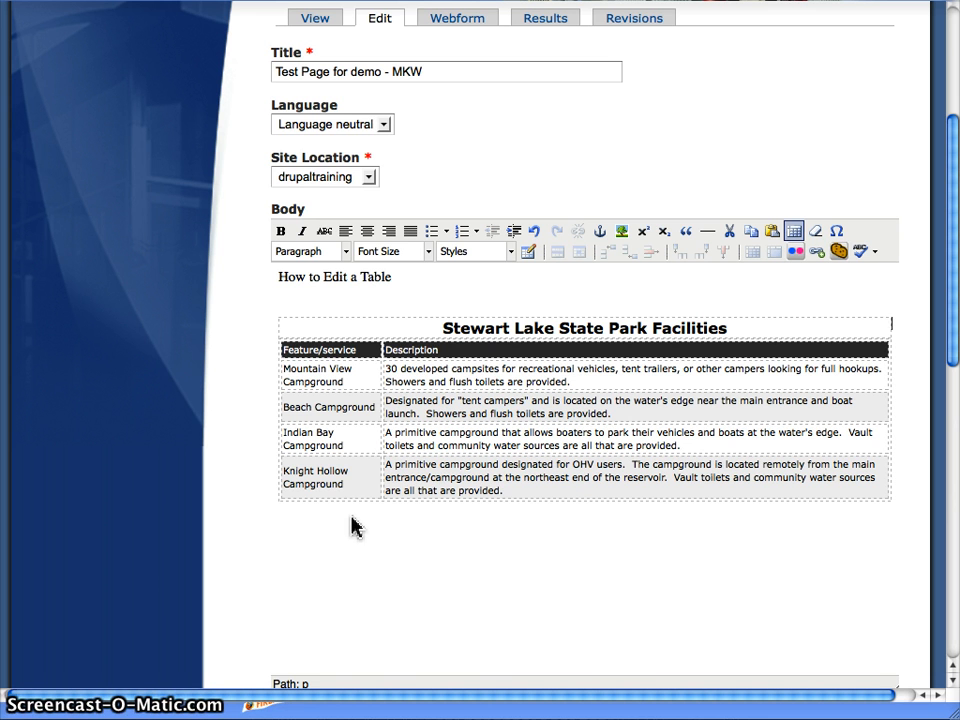
pyautogui.click(354, 445)
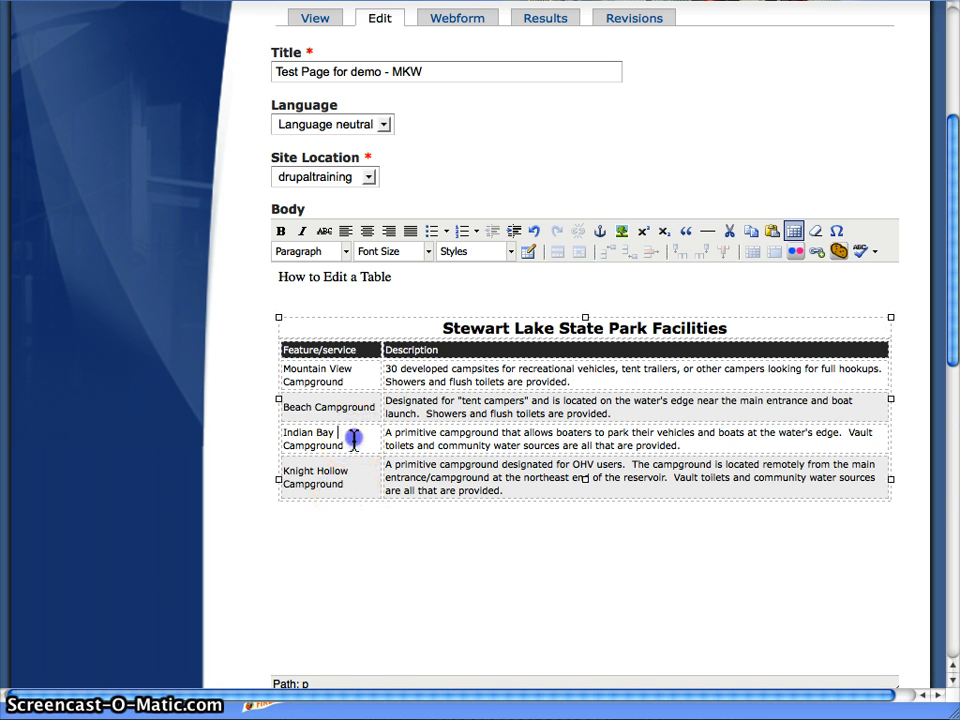
pyautogui.click(286, 437)
pyautogui.moveTo(286, 437); pyautogui.dragTo(439, 443)
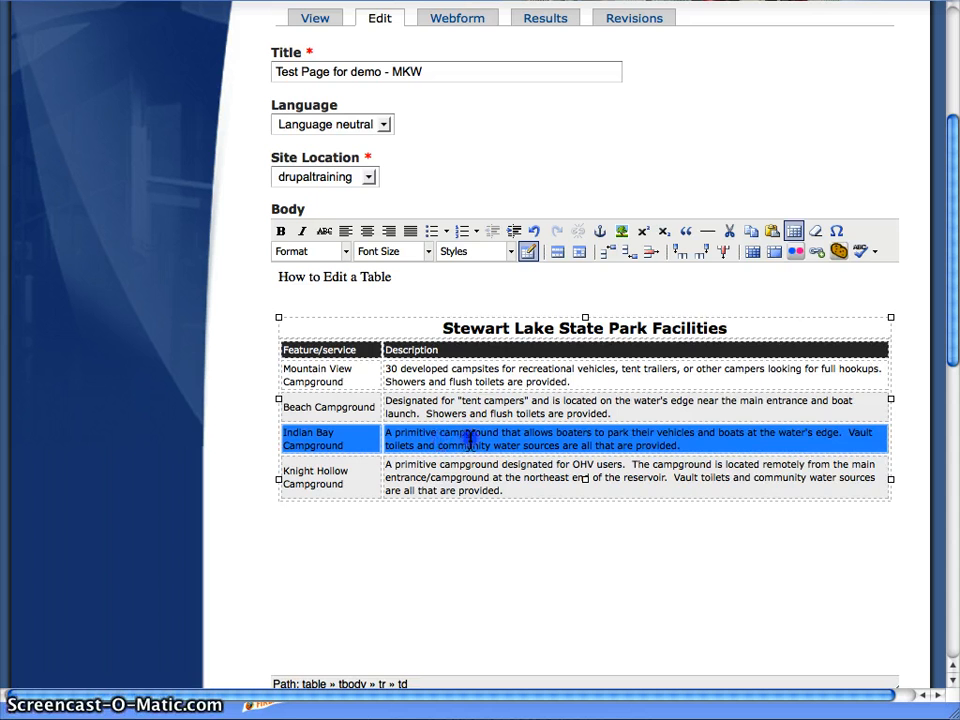
pyautogui.moveTo(465, 383); pyautogui.dragTo(465, 478)
pyautogui.click(461, 435)
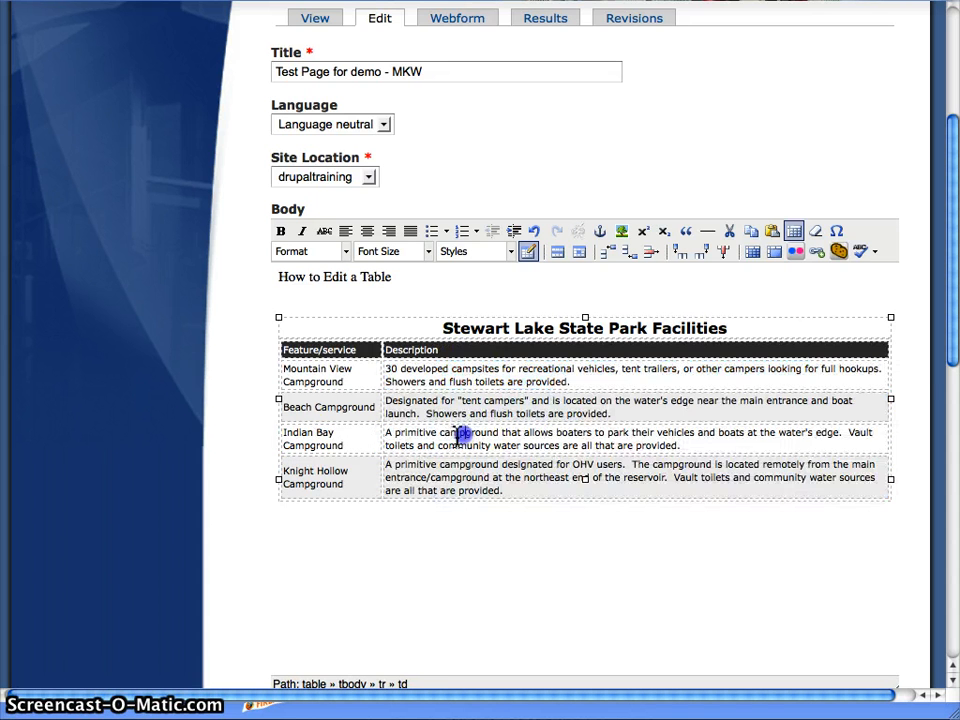
# Set the Indian Bay Campground row's alignment to Right for the current row only, and undo the alignment change
pyautogui.click(287, 439)
pyautogui.click(350, 440)
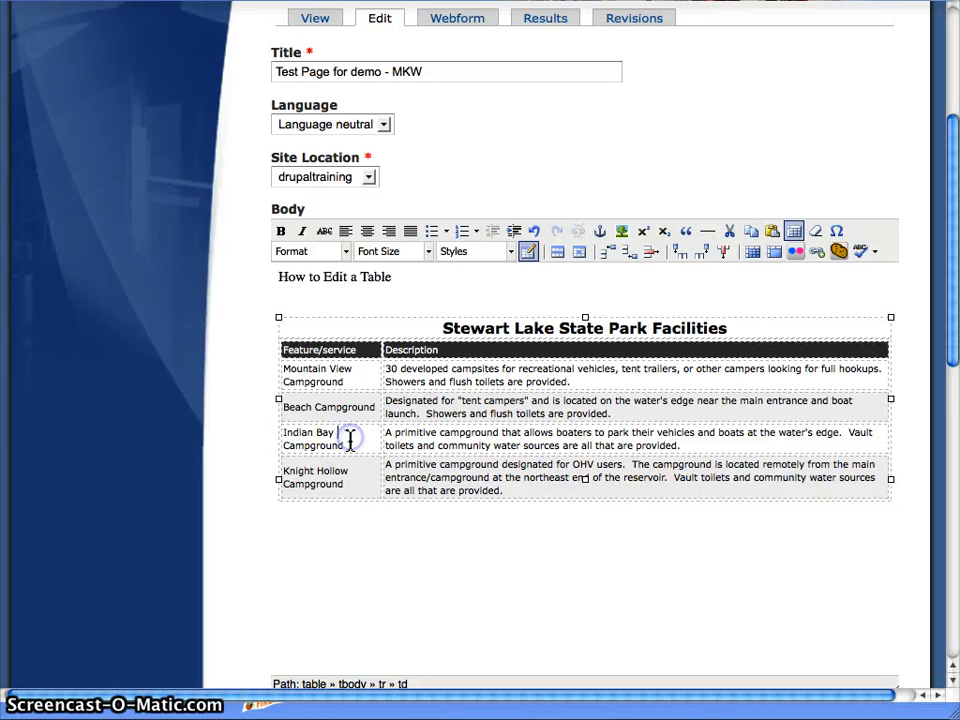
pyautogui.click(556, 254)
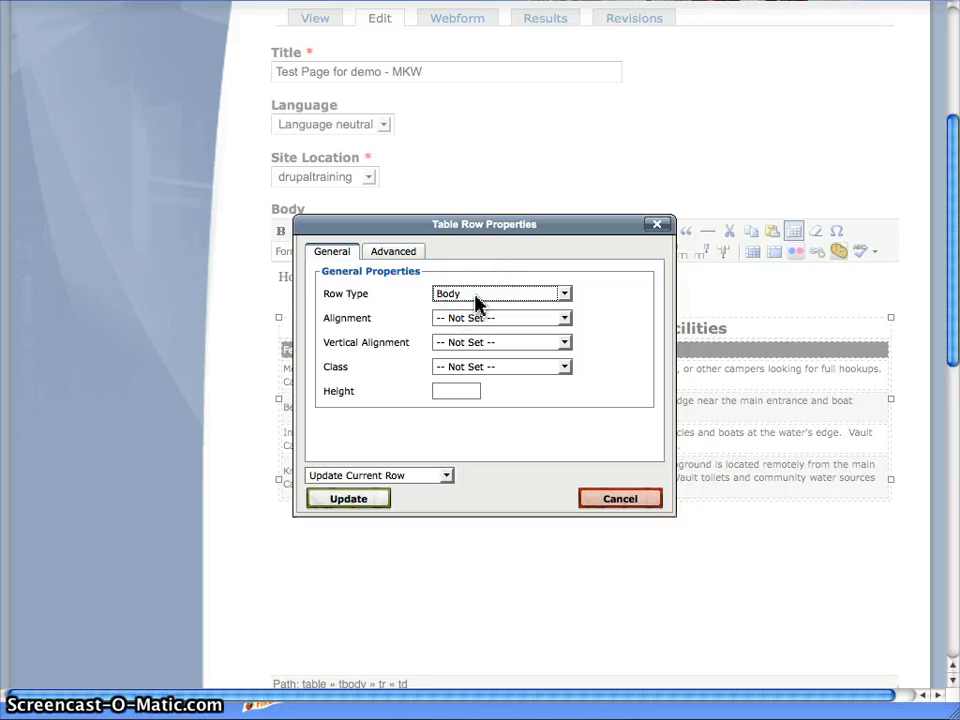
pyautogui.click(508, 319)
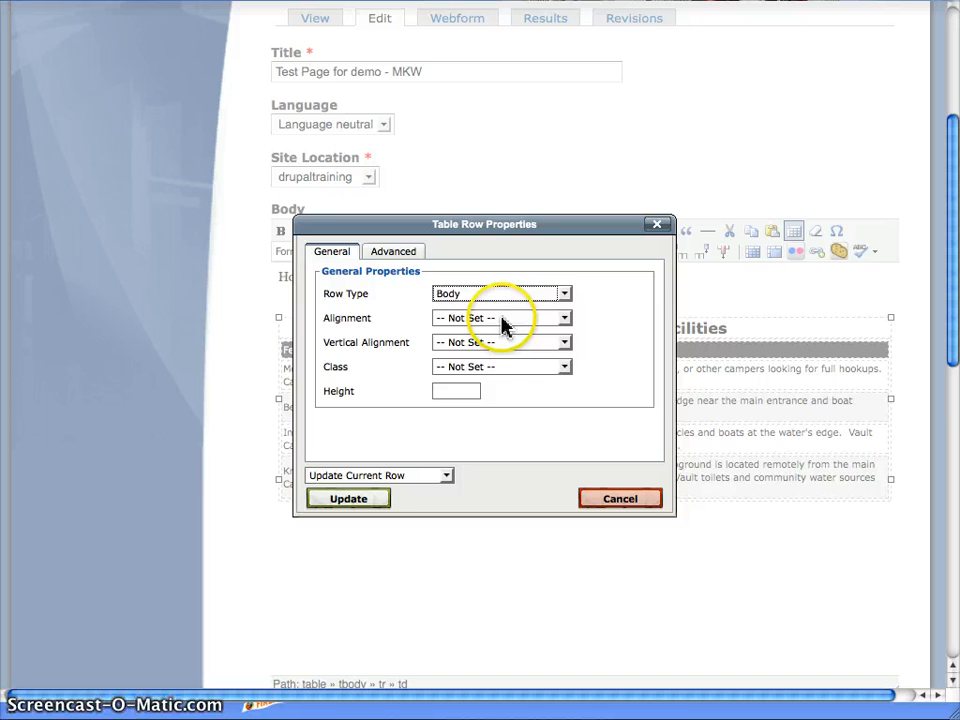
pyautogui.click(565, 319)
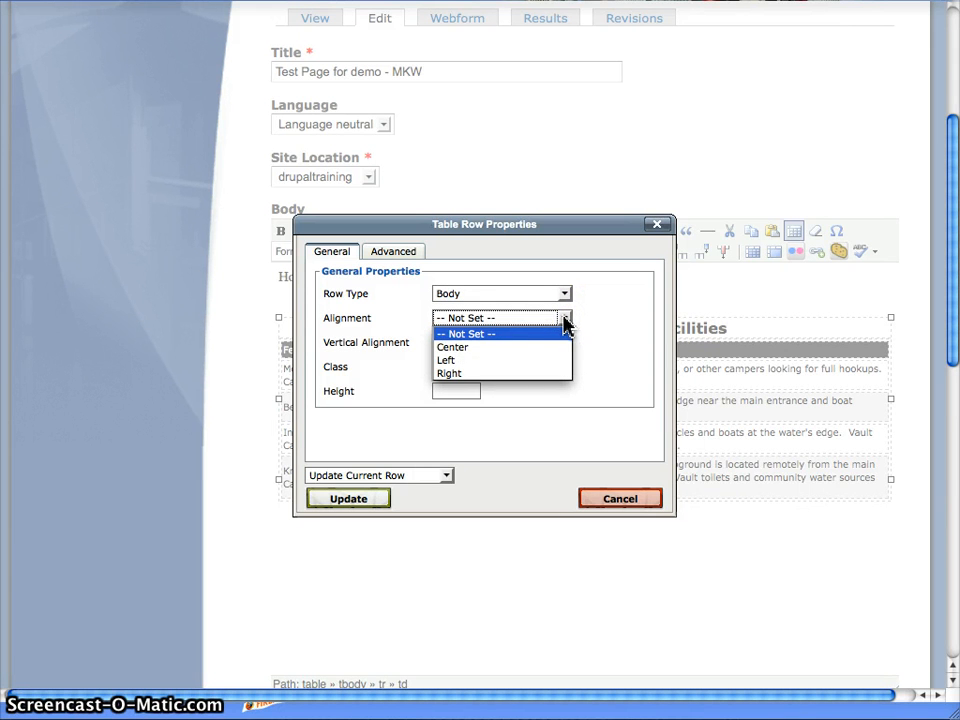
pyautogui.click(550, 374)
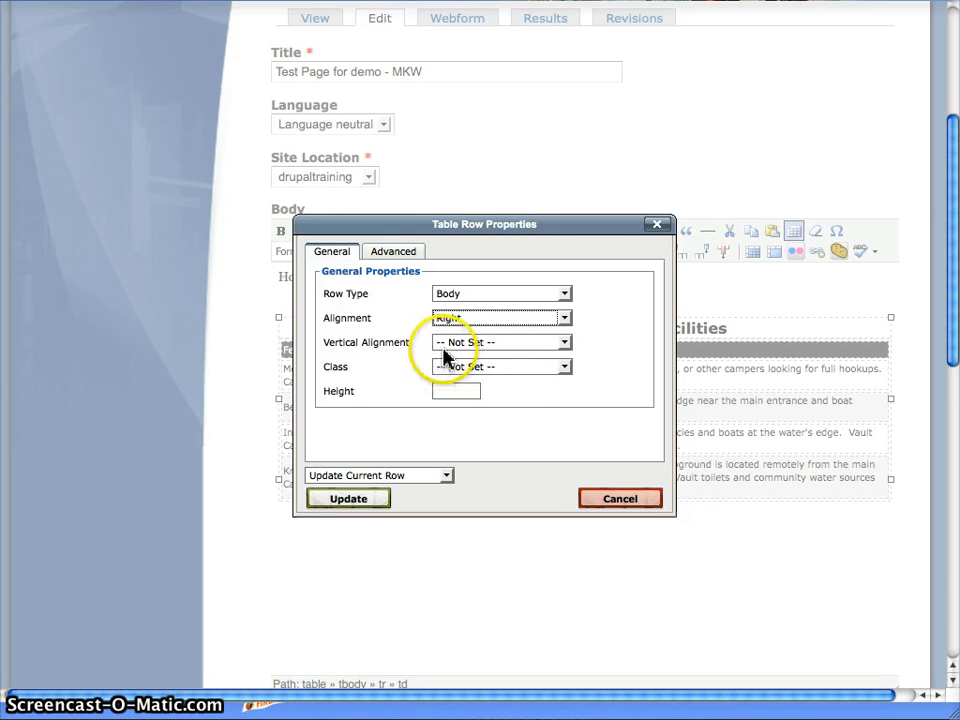
pyautogui.click(565, 343)
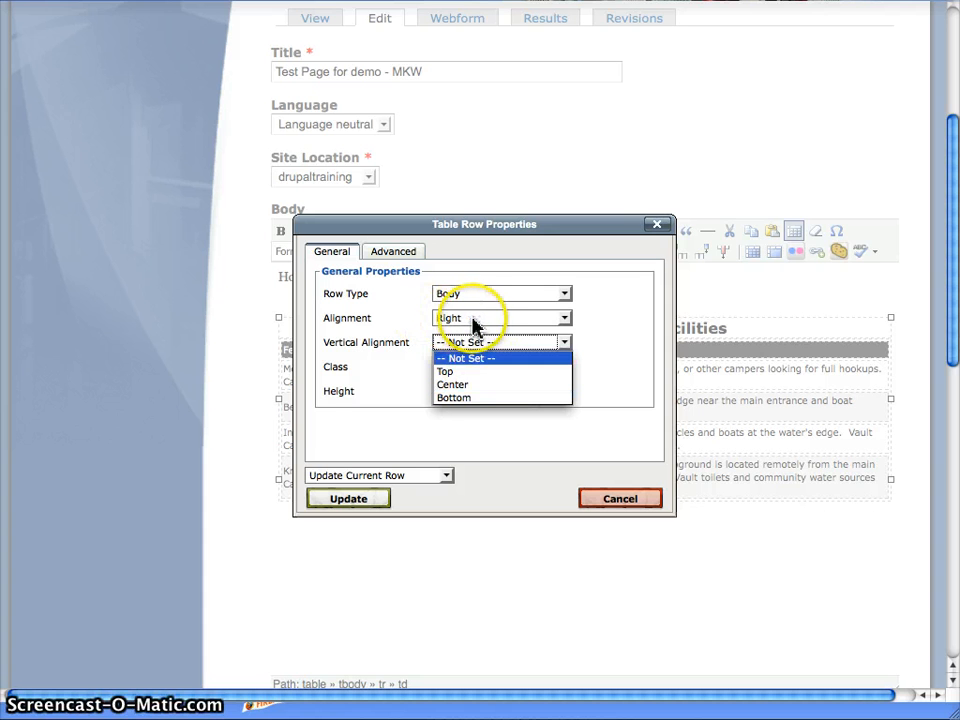
pyautogui.click(643, 342)
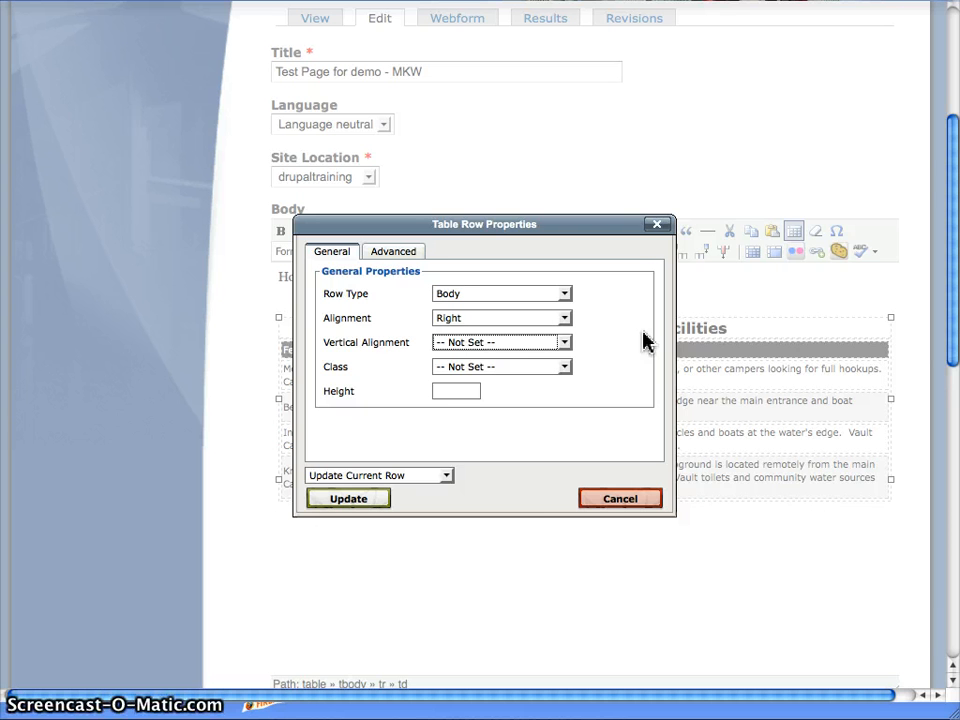
pyautogui.click(341, 500)
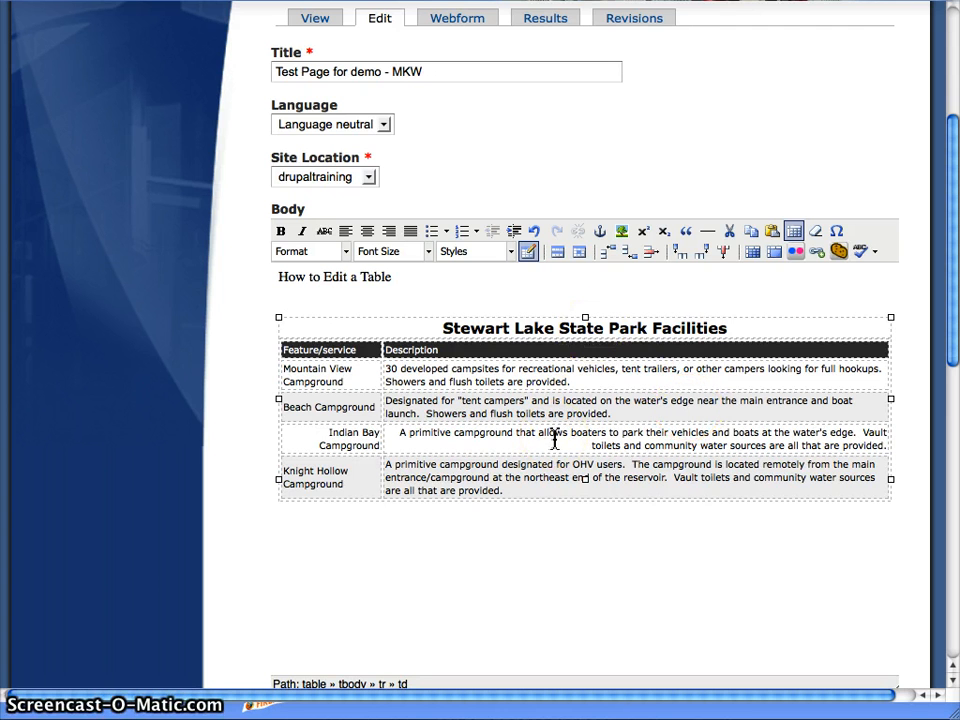
pyautogui.hotkey('ctrl', 'z')
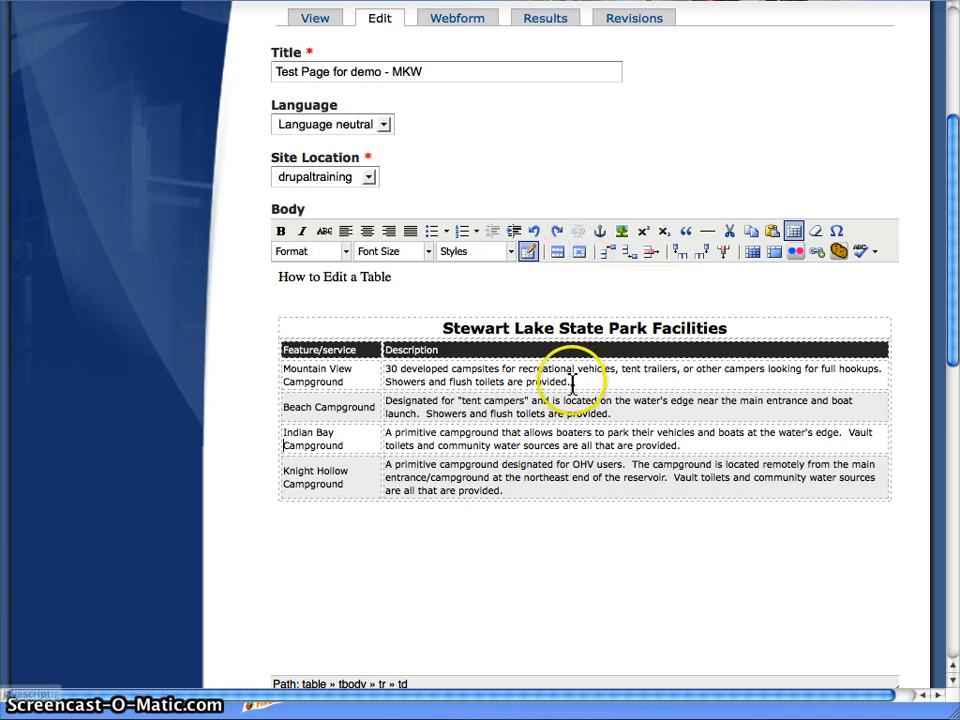
# Set the alignment of the Mountain View Campground description cell to Center, and undo the alignment change
pyautogui.moveTo(572, 380); pyautogui.dragTo(389, 372)
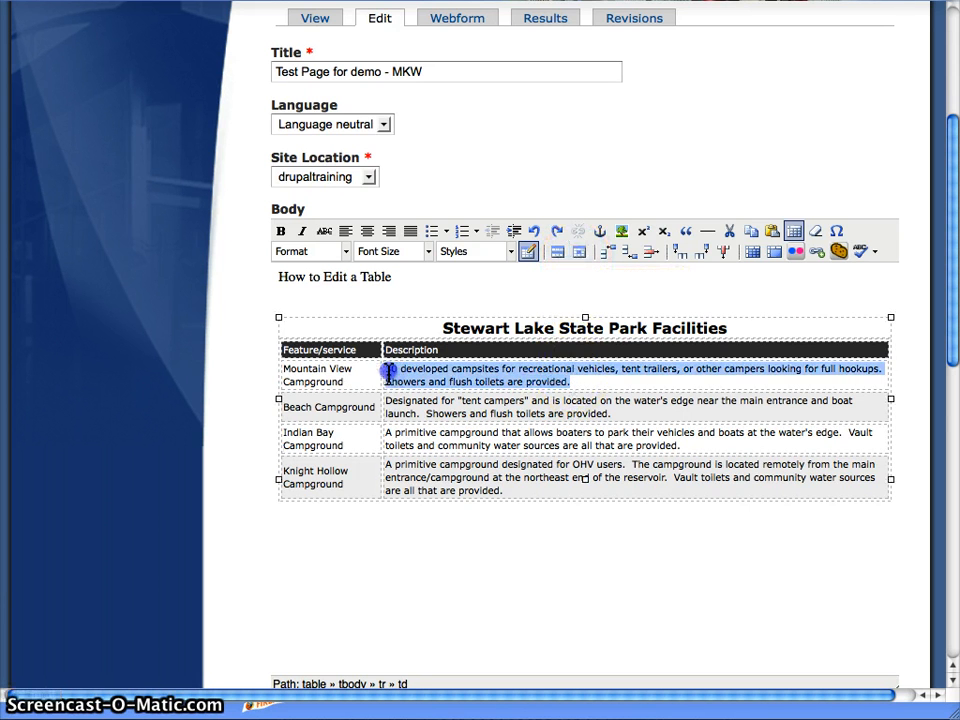
pyautogui.click(578, 252)
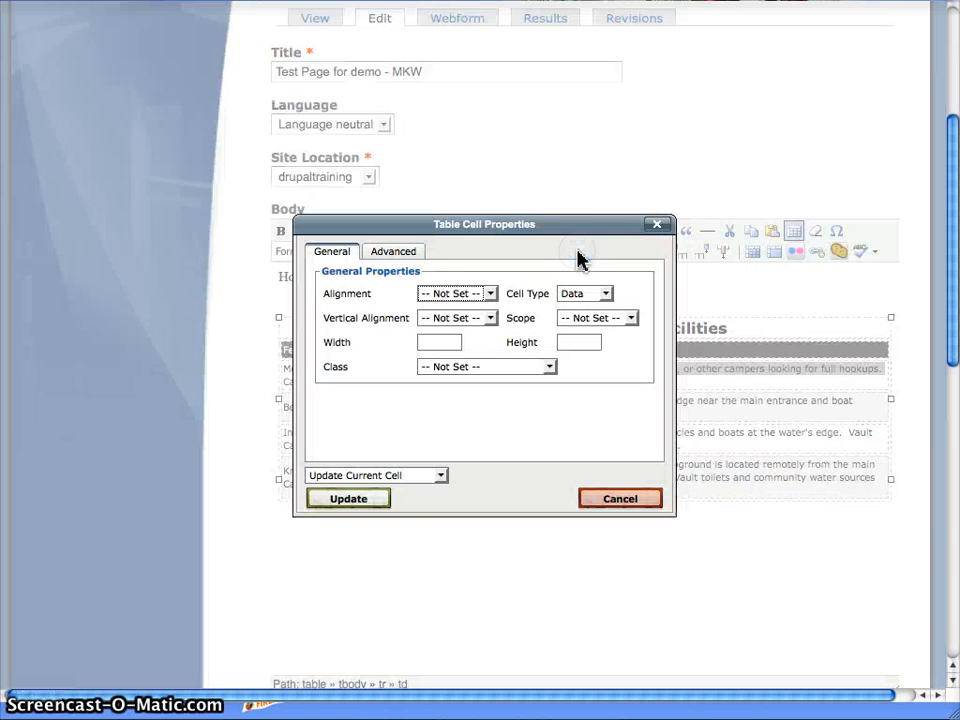
pyautogui.click(490, 296)
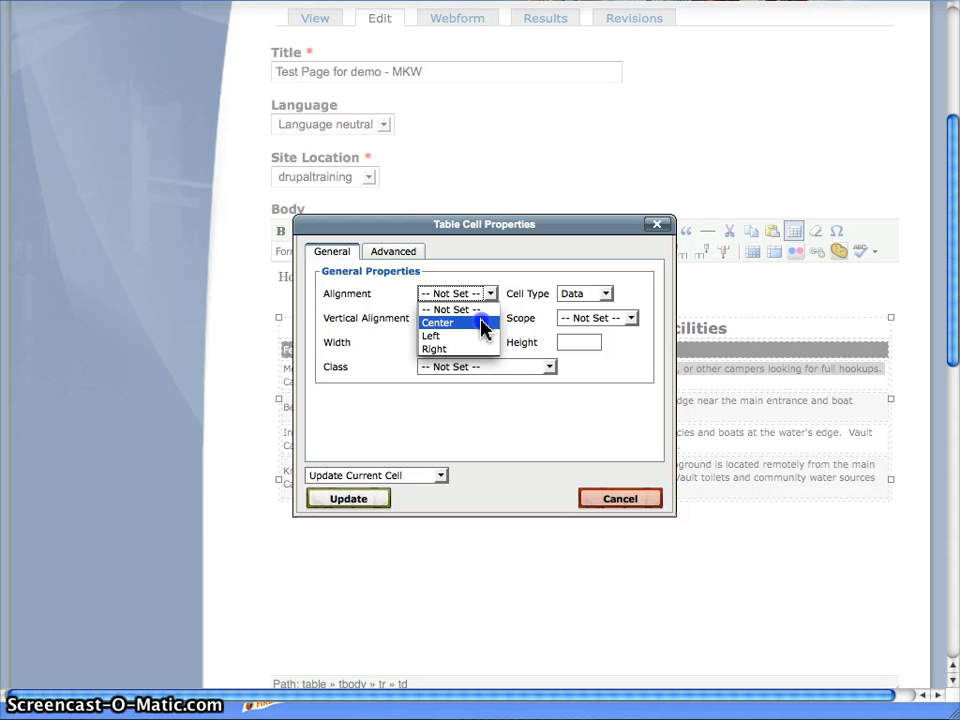
pyautogui.click(484, 324)
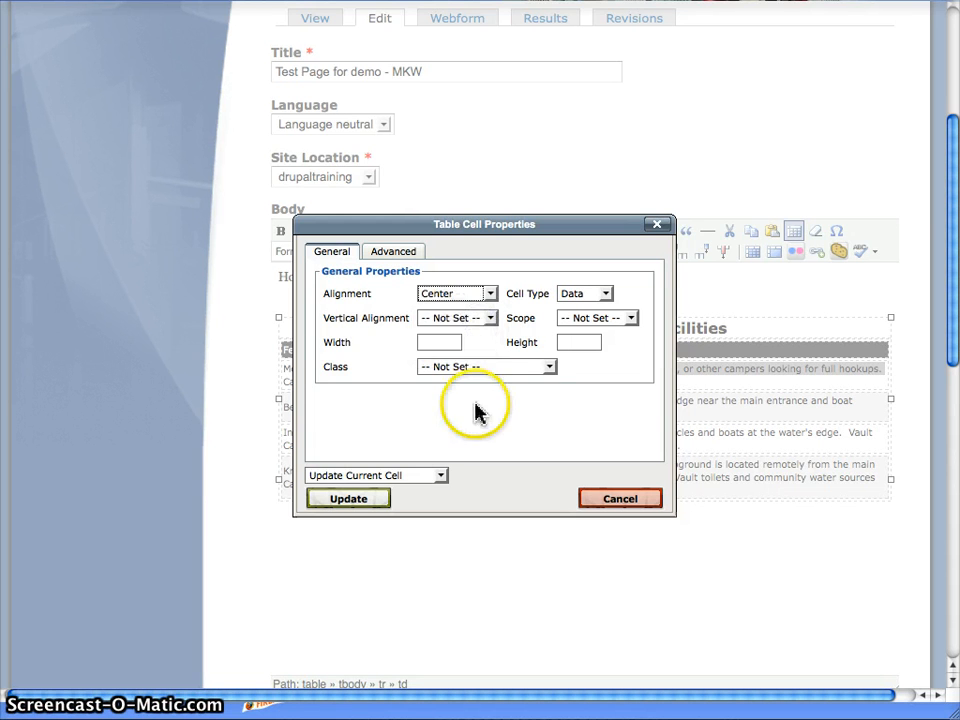
pyautogui.click(368, 500)
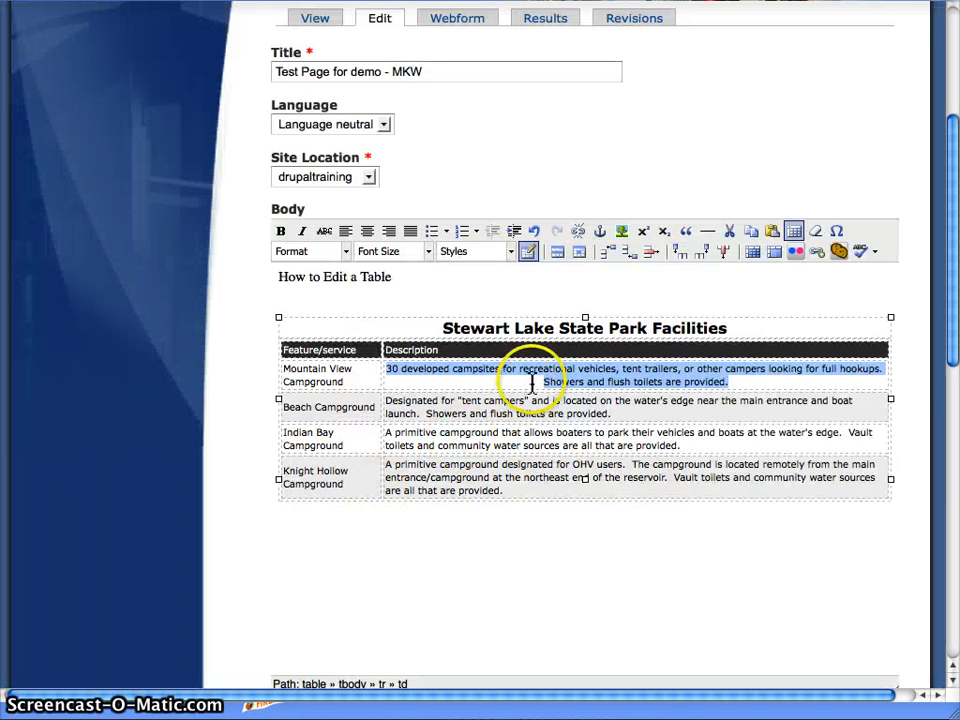
pyautogui.click(754, 377)
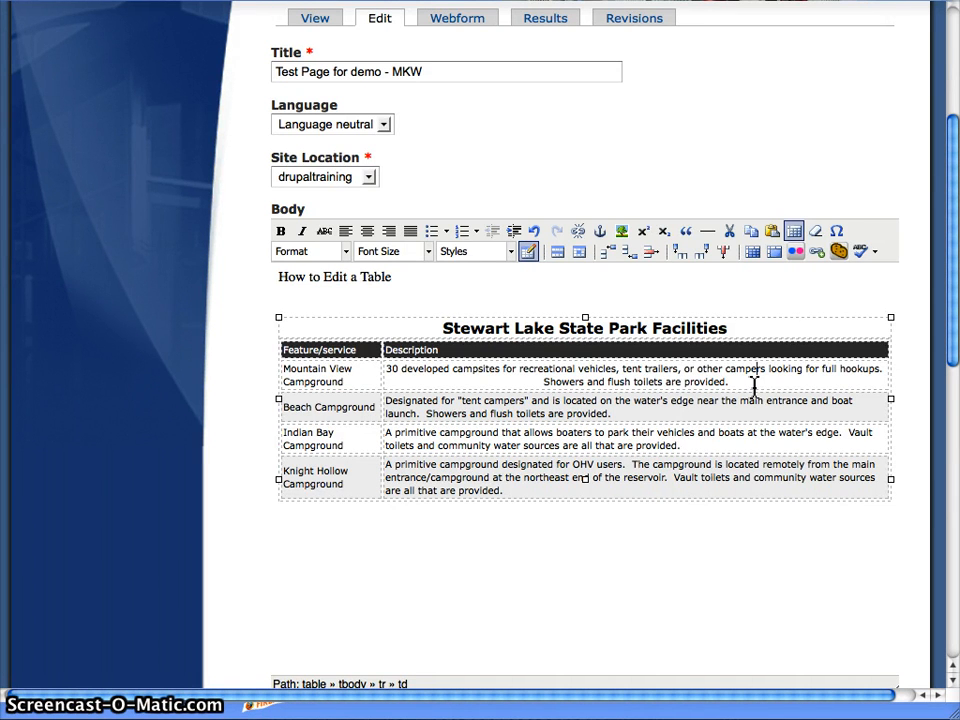
pyautogui.tripleClick(754, 382)
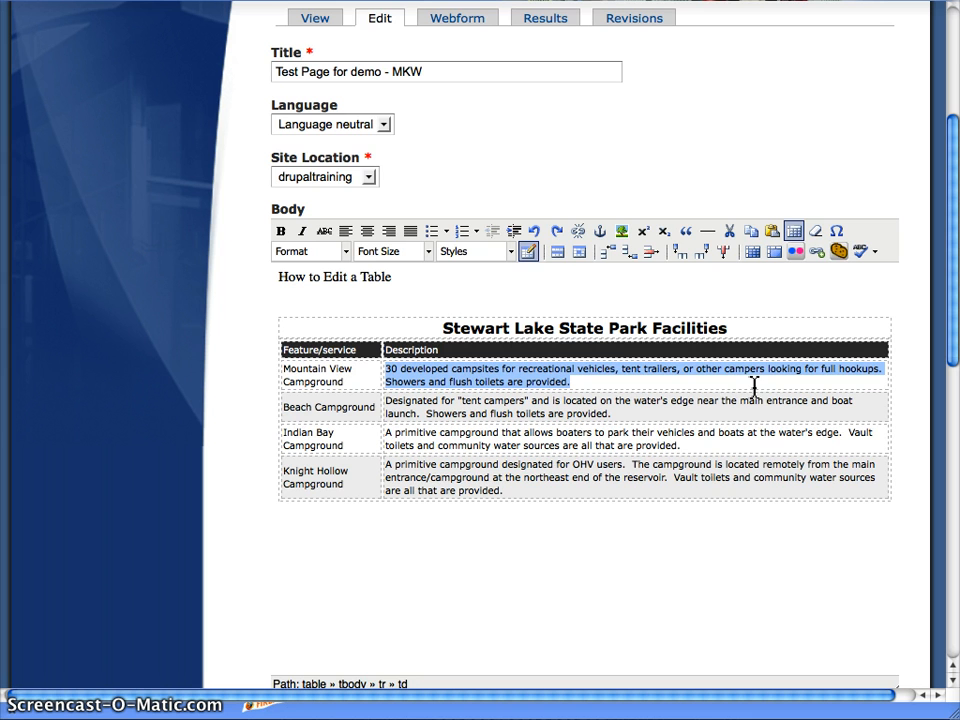
# Examine the general and advanced cell properties of the Mountain View Campground description, and close them without applying changes
pyautogui.click(578, 255)
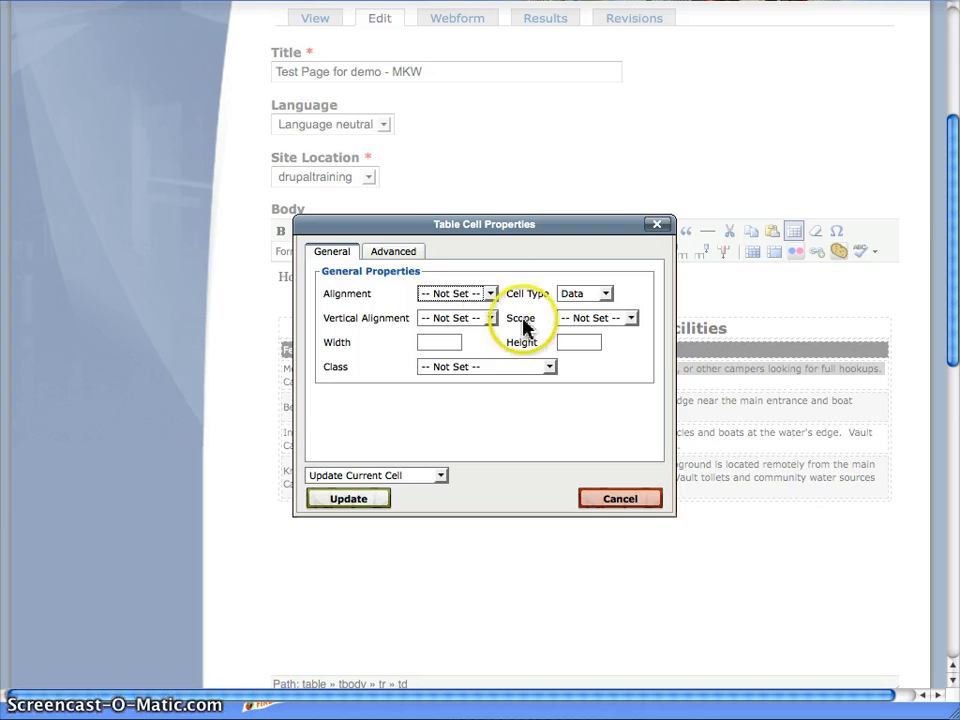
pyautogui.click(399, 256)
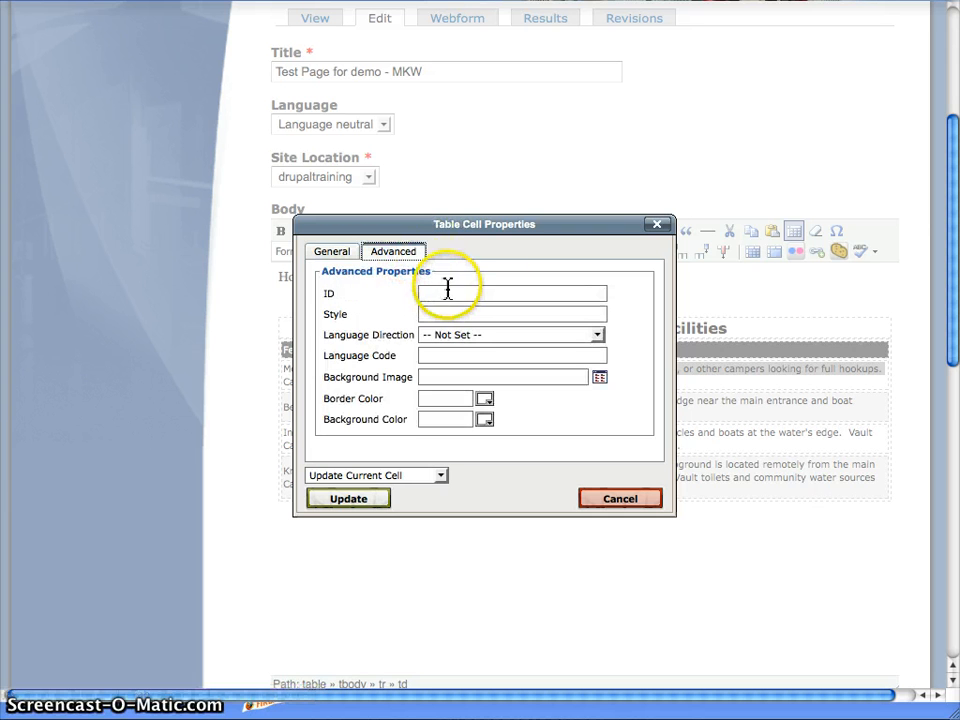
pyautogui.click(429, 421)
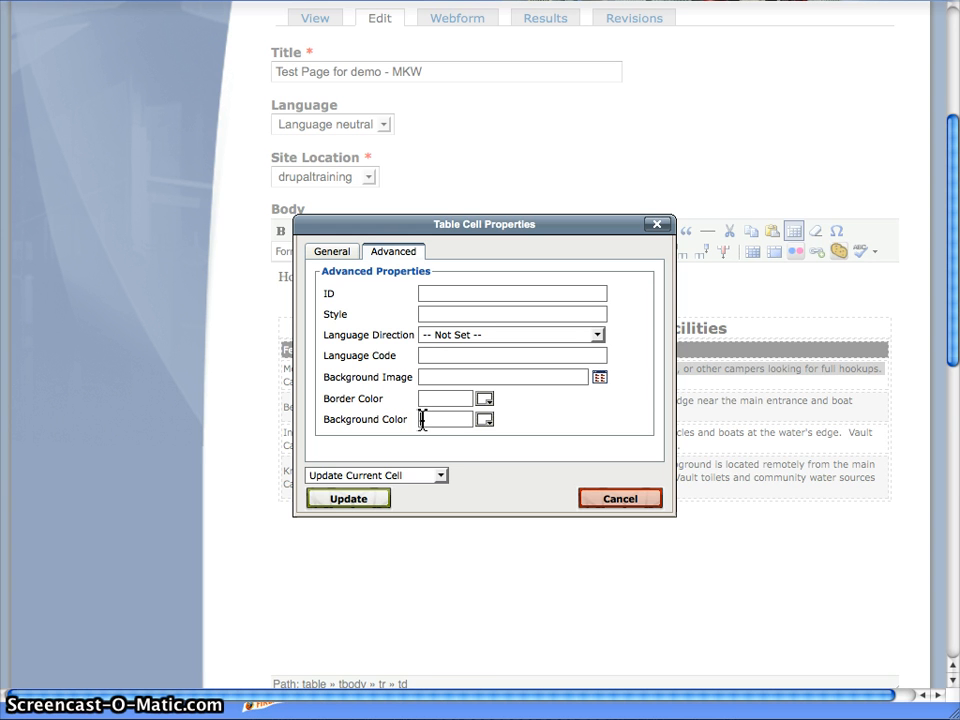
pyautogui.click(616, 502)
pyautogui.click(484, 385)
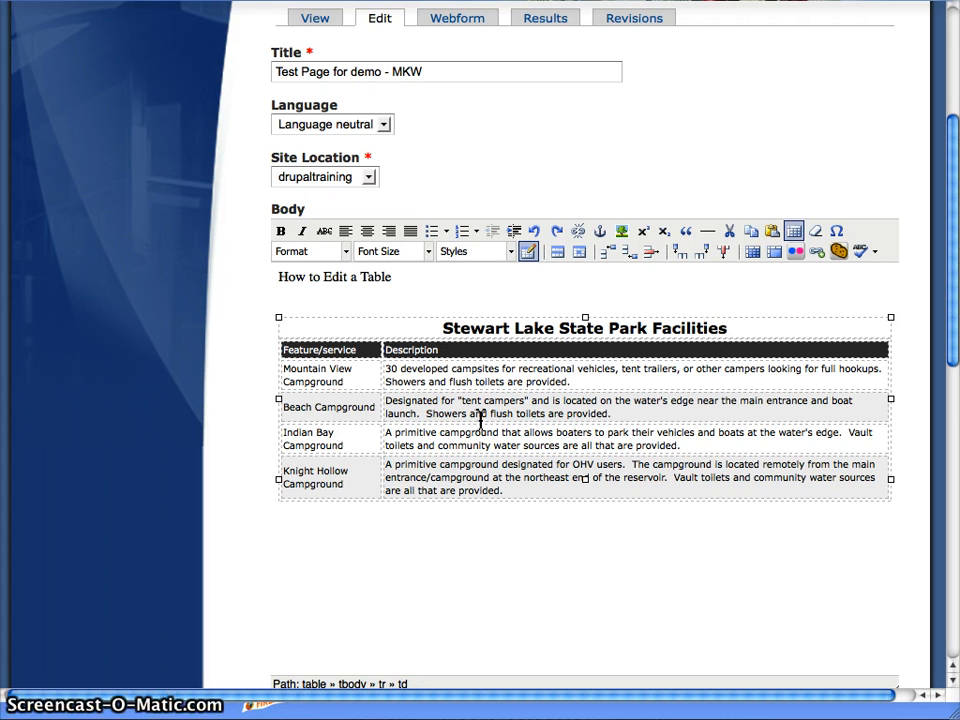
pyautogui.click(576, 256)
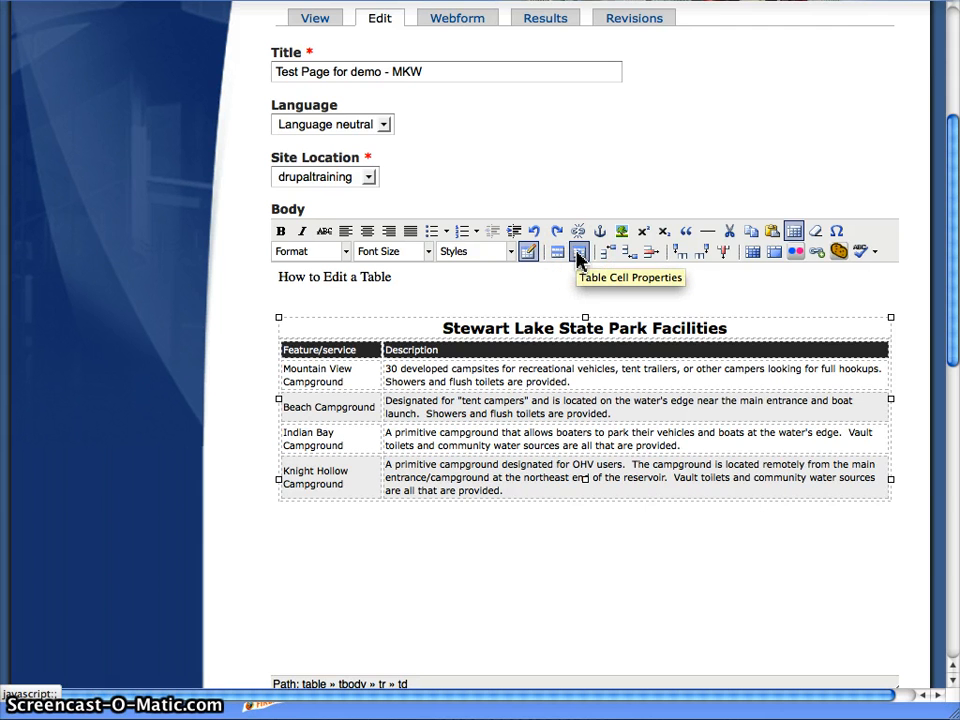
pyautogui.click(609, 255)
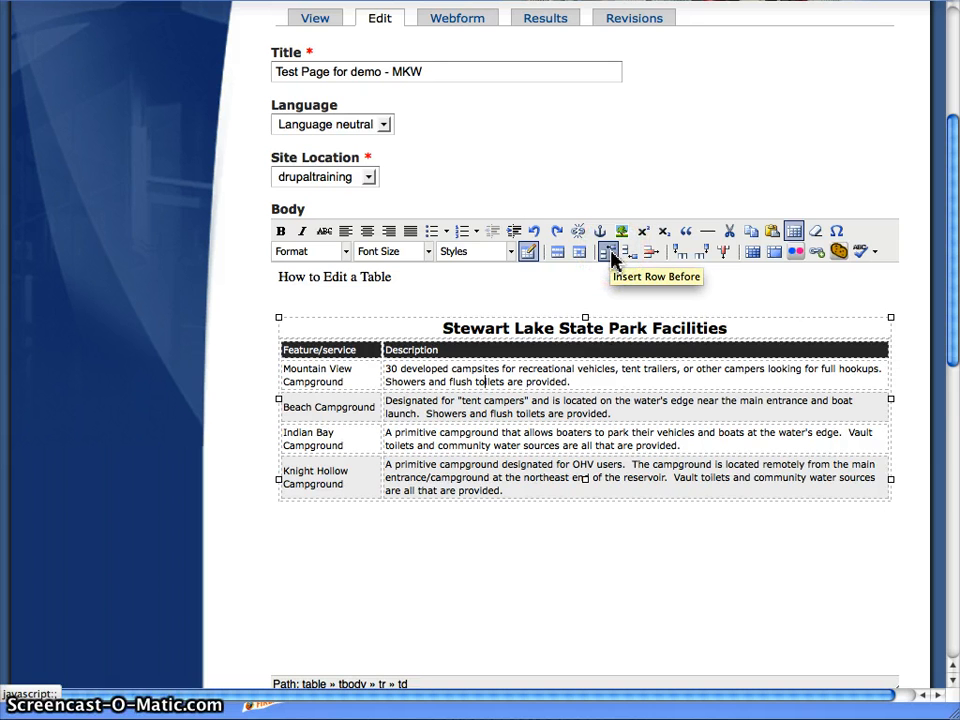
pyautogui.click(626, 254)
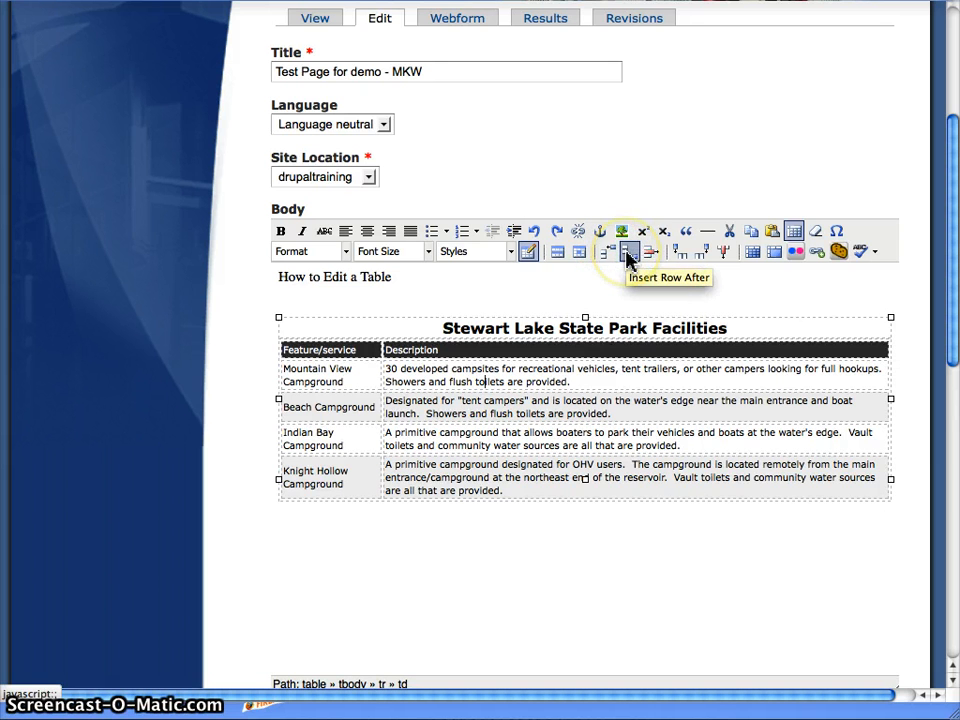
# Insert a new row after the Indian Bay Campground row
pyautogui.click(362, 441)
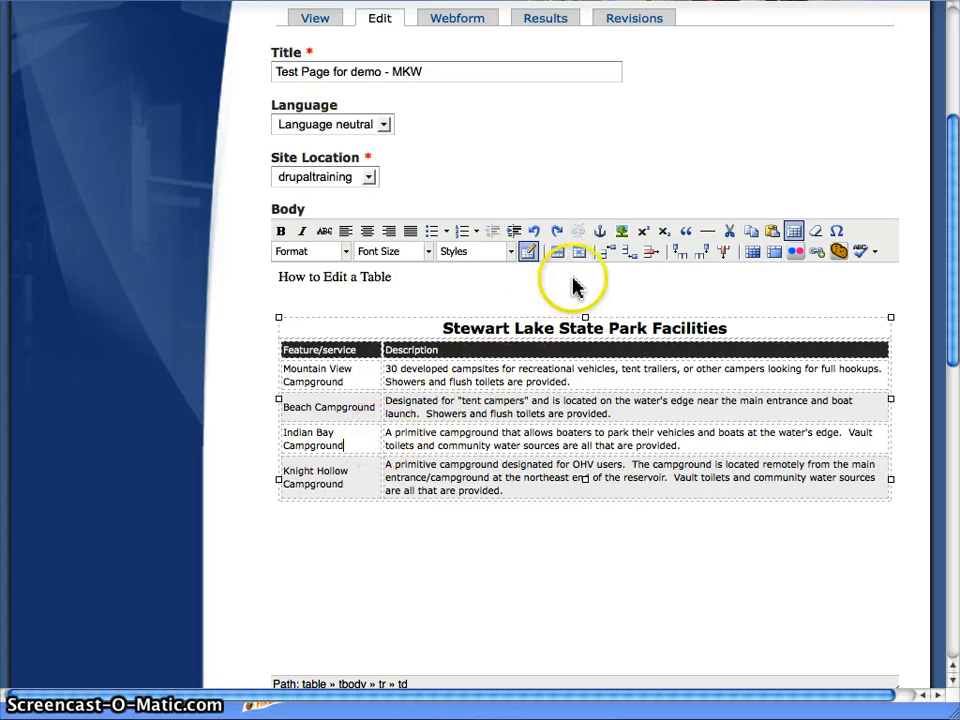
pyautogui.scroll(1, 629, 262)
pyautogui.click(629, 260)
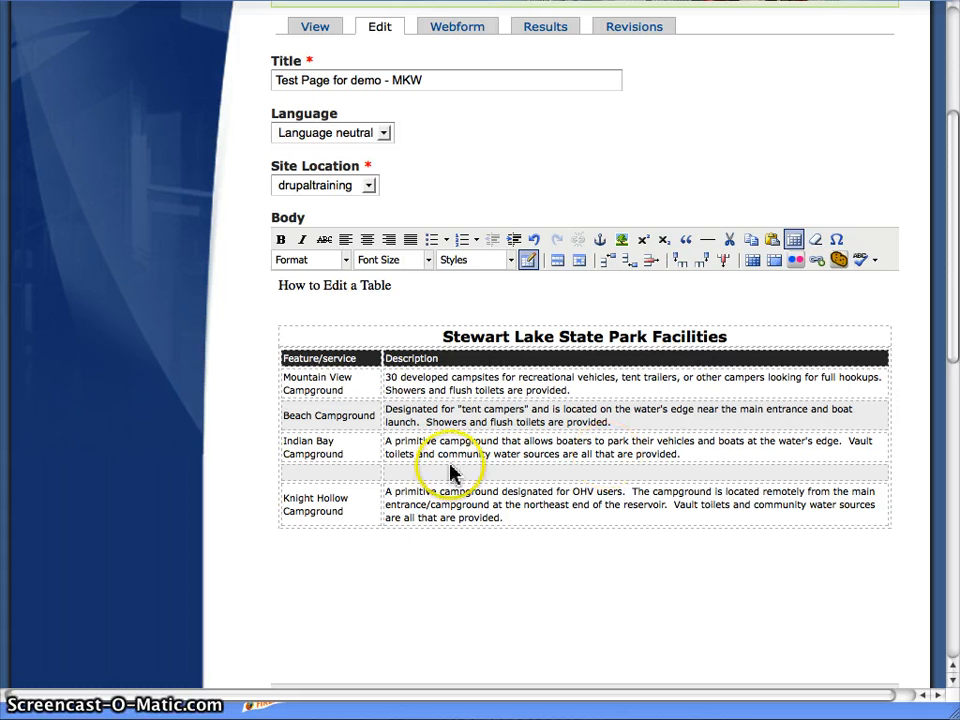
# Fill the new row with Rabbit Gulch and a description of it as a primitive boaters' campground on the reservoir's west side
pyautogui.click(344, 470)
pyautogui.write('Rabbit Gulch')
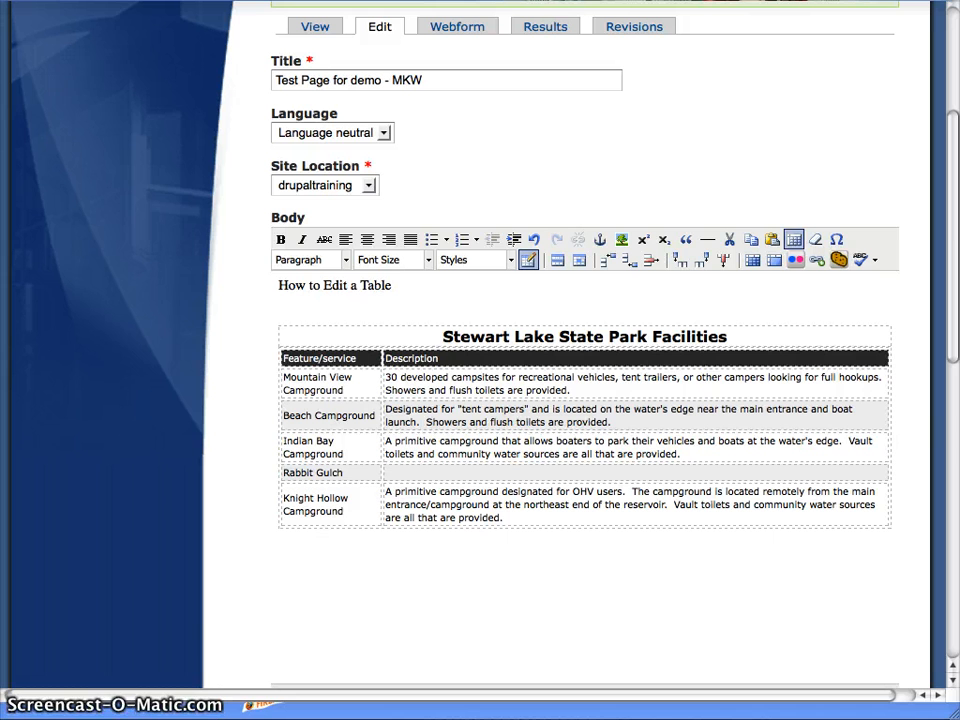
pyautogui.click(437, 471)
pyautogui.write('A primitive campground remotely located on the west side of the reservoir.  This is a popular spot for boaters who can park their vehicles next to their boats right on the water.  Vault toilets and community water sources are all that are provided.')
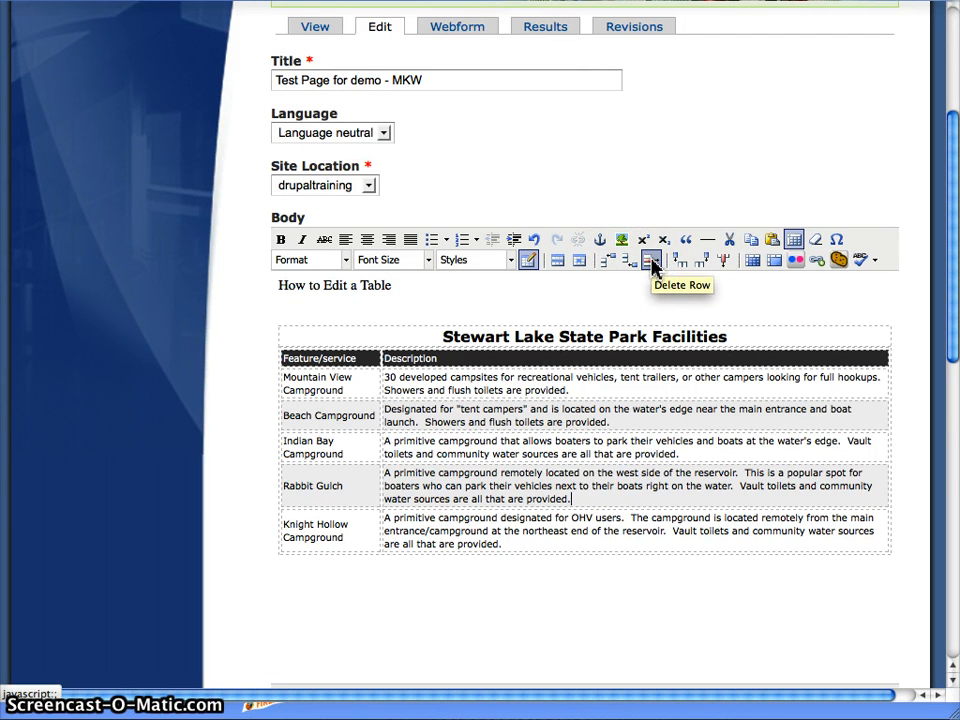
# Insert a row before the Rabbit Gulch row and fill its cells with the placeholder texts "sadfdsaf" and "sadfsd sdaf sdf"
pyautogui.click(350, 480)
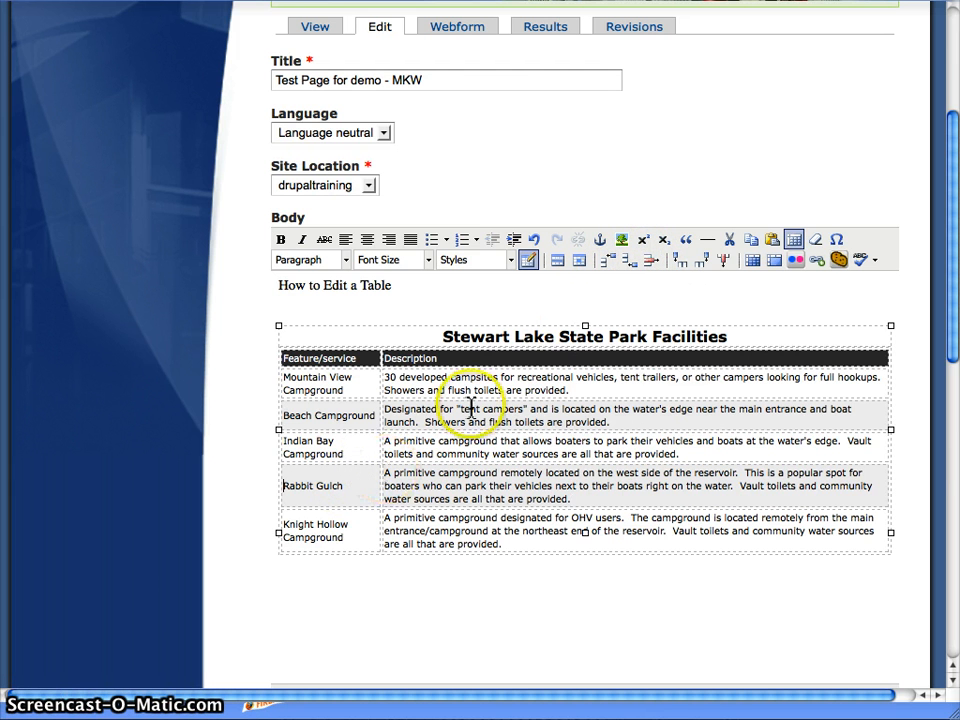
pyautogui.click(610, 264)
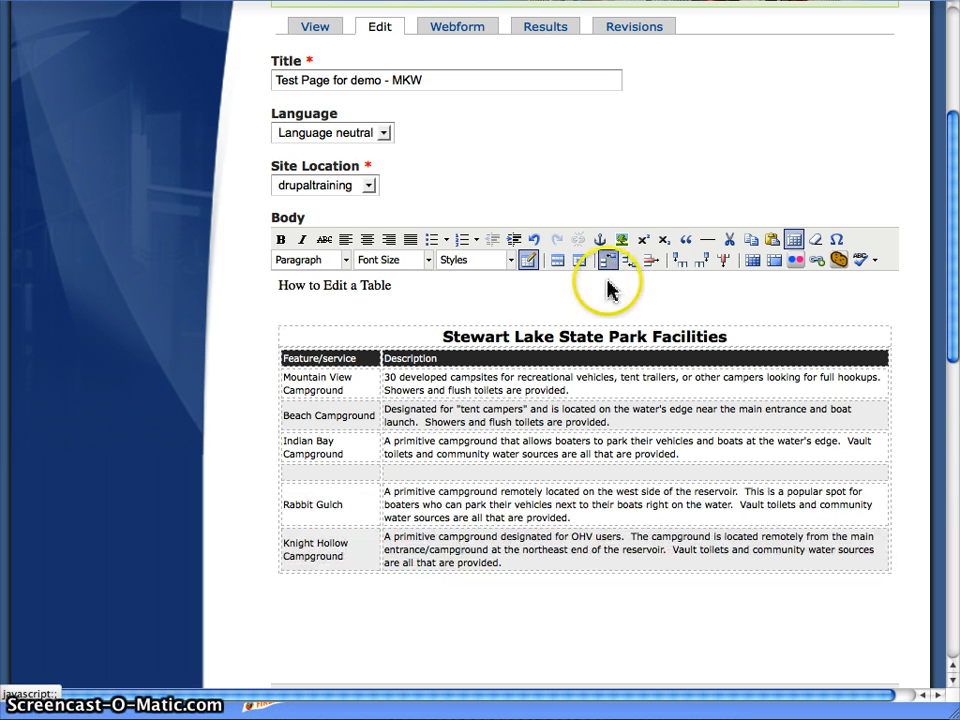
pyautogui.click(330, 474)
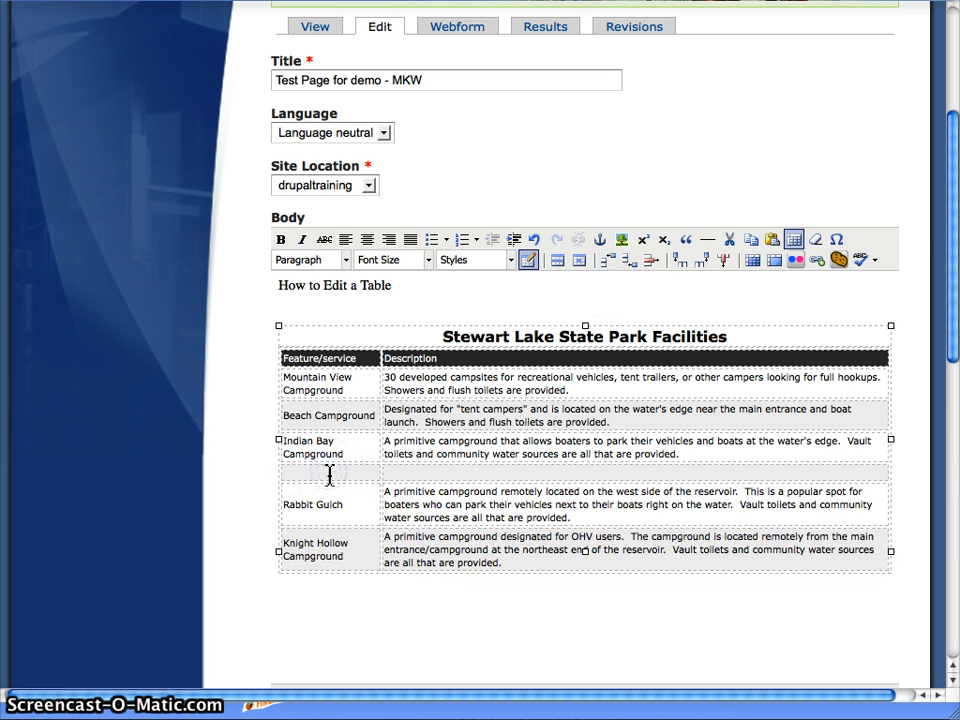
pyautogui.write('sadfdsaf')
pyautogui.click(400, 474)
pyautogui.write('sadfsd sdaf sdf')
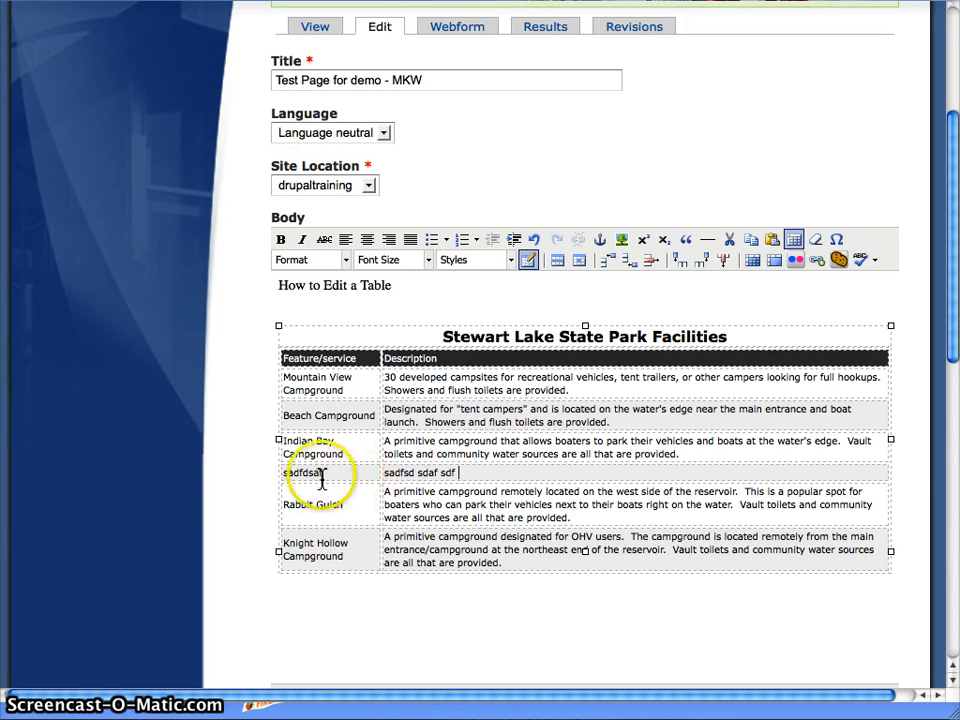
# Delete the placeholder row between the Indian Bay Campground and Rabbit Gulch rows
pyautogui.moveTo(283, 478); pyautogui.dragTo(495, 478)
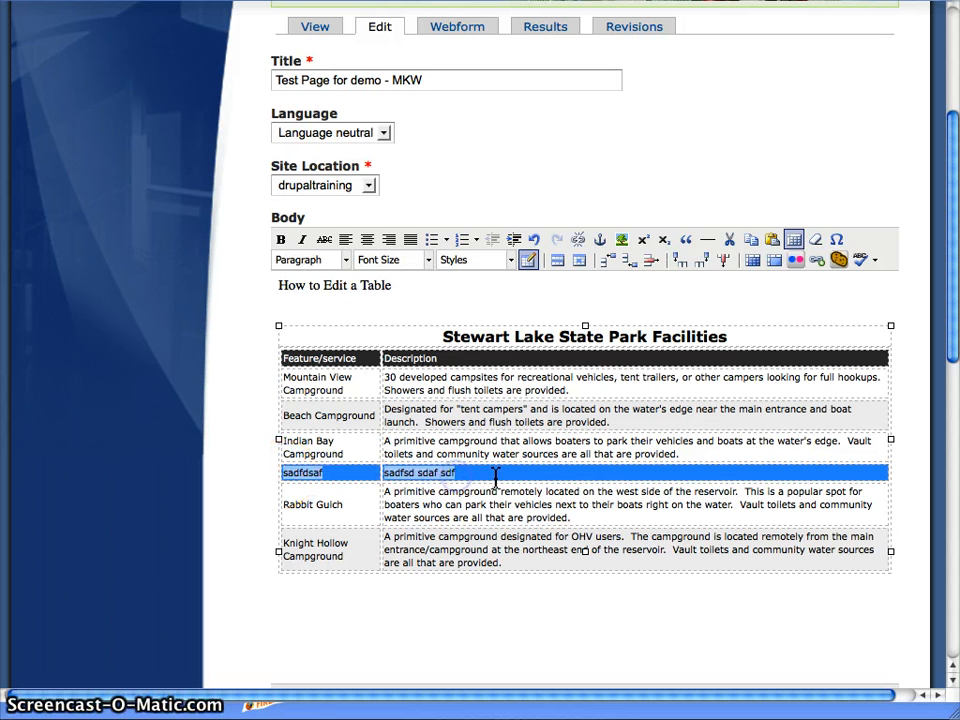
pyautogui.click(650, 263)
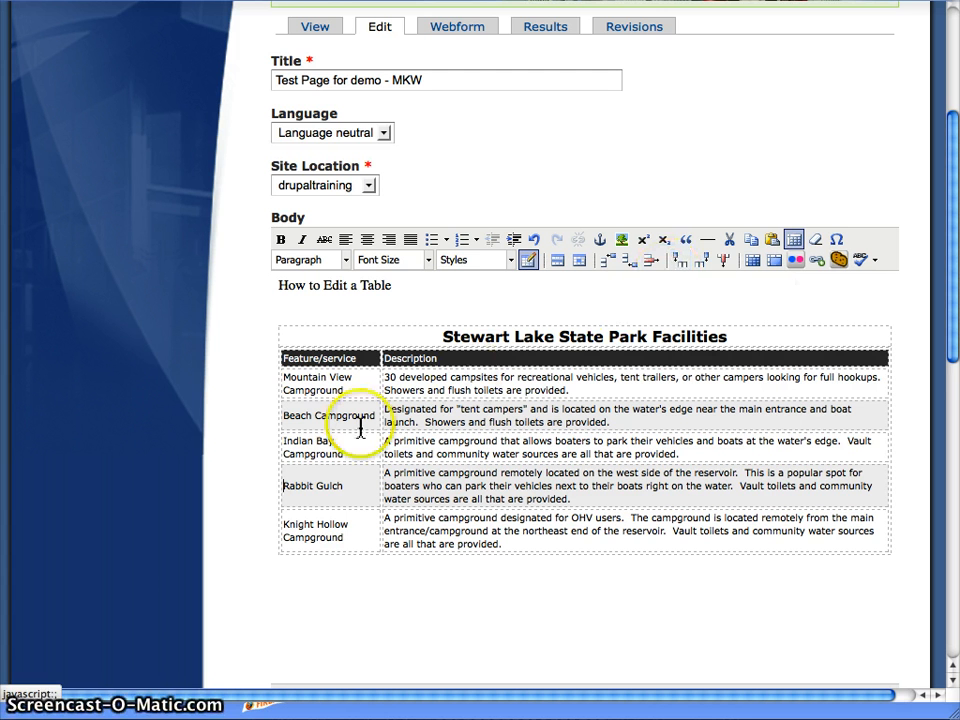
# Insert a column after the Feature/service column, starting from the Rabbit Gulch name cell
pyautogui.moveTo(285, 490); pyautogui.dragTo(349, 484)
pyautogui.click(348, 481)
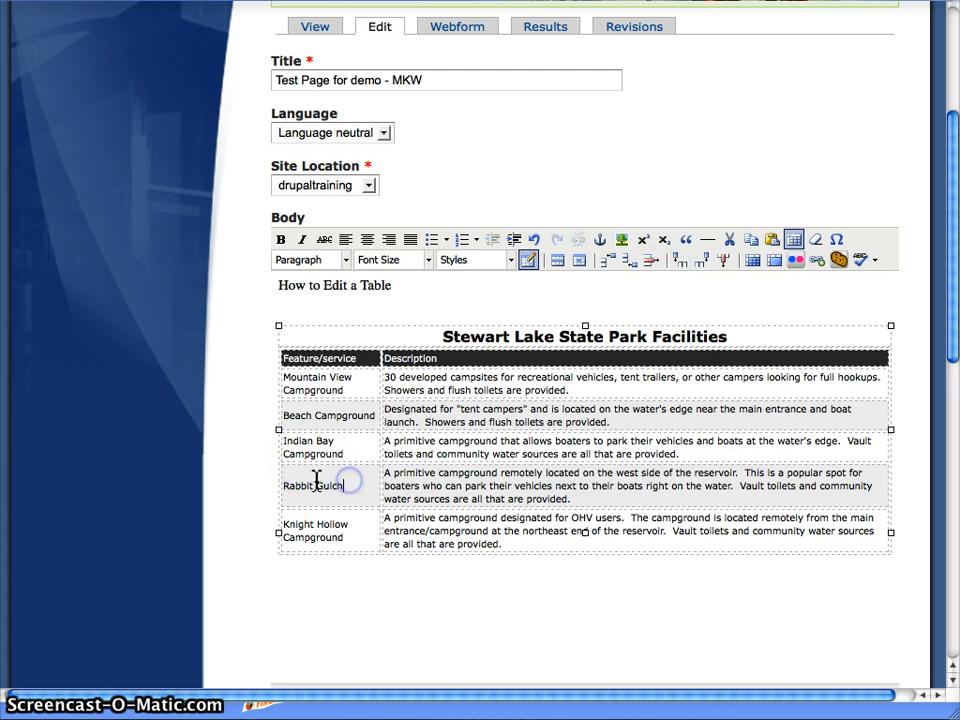
pyautogui.click(292, 479)
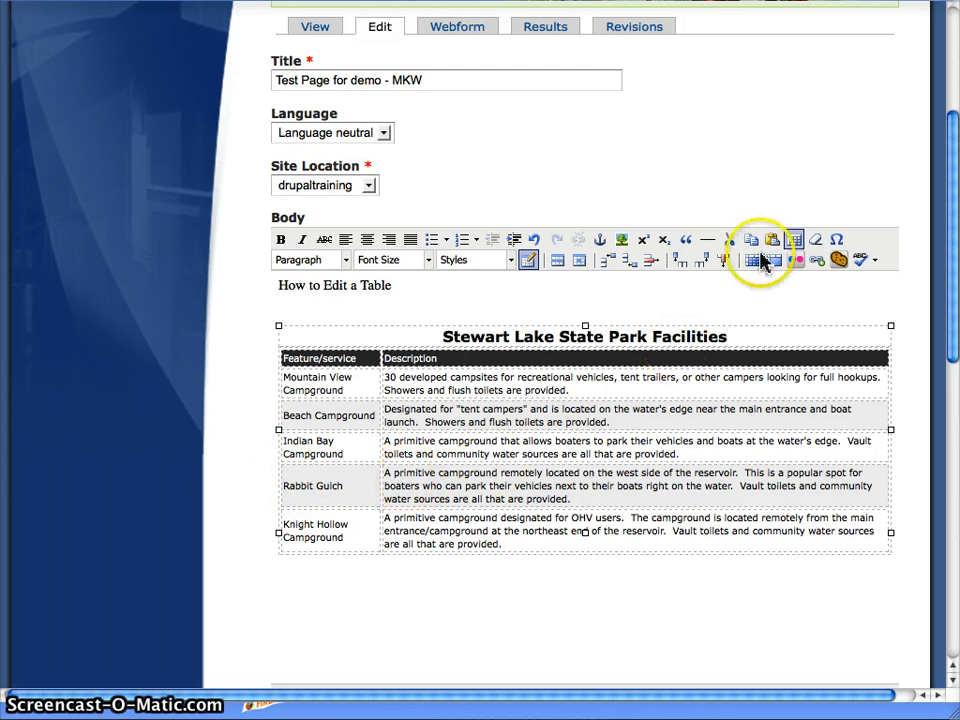
pyautogui.click(703, 265)
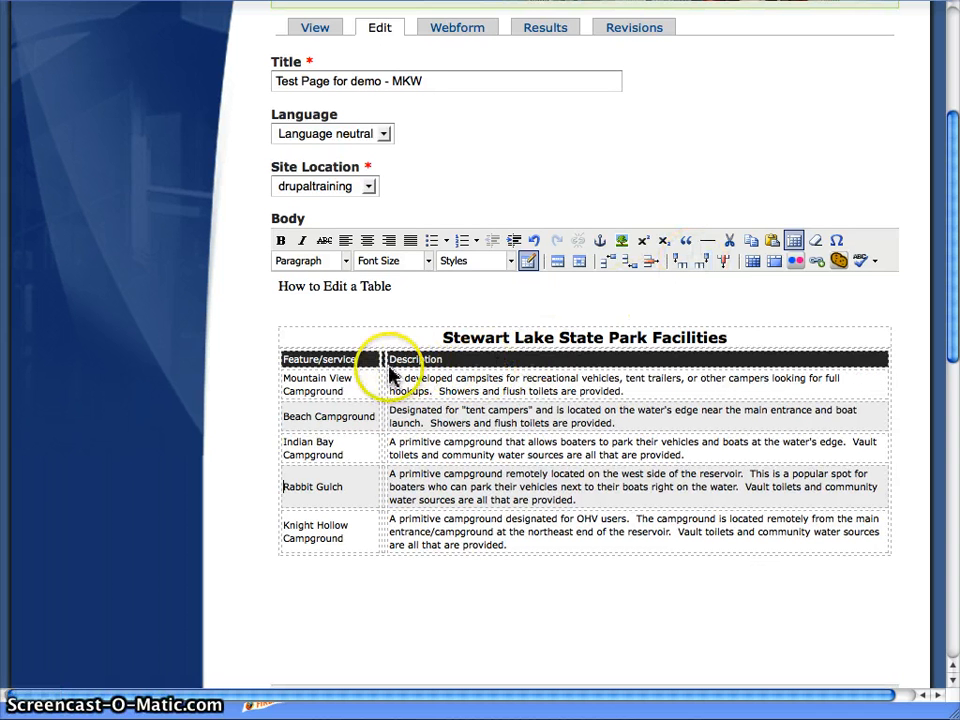
# Enter "adsfsdafdsafdsfsdfsadf" in the new column's Rabbit Gulch cell and delete that column
pyautogui.click(382, 488)
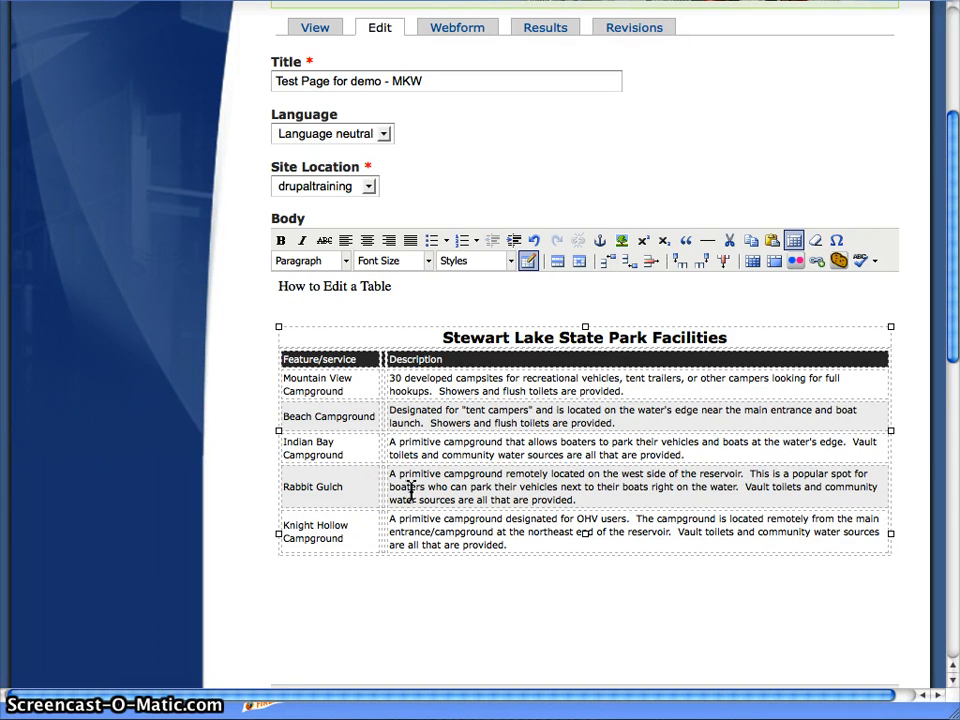
pyautogui.write('dsfsdfdsafdsfsdfsadf')
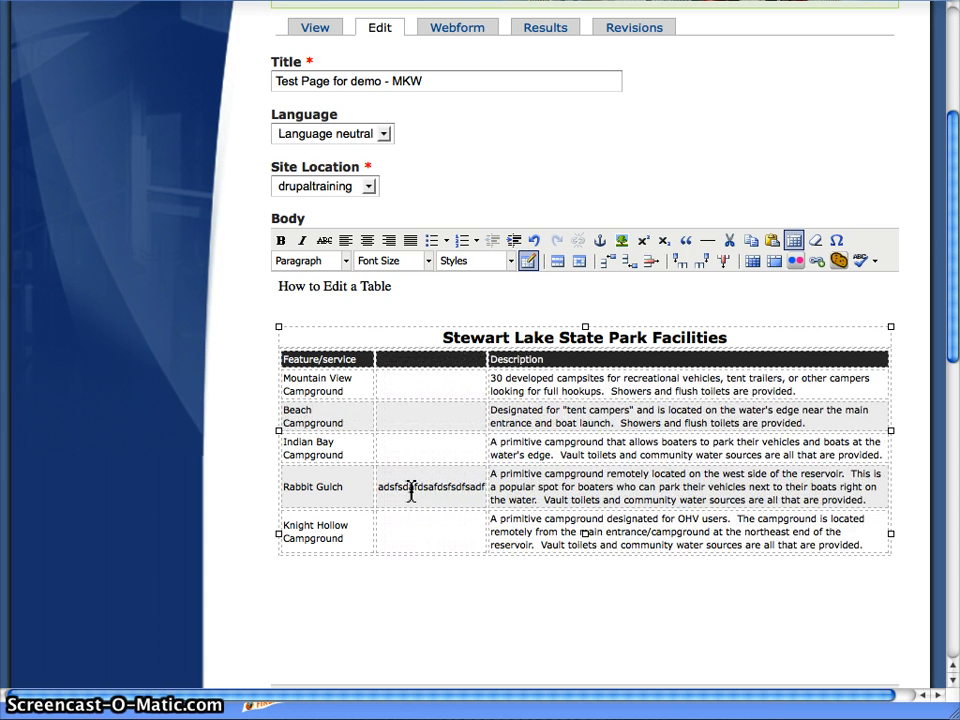
pyautogui.click(724, 263)
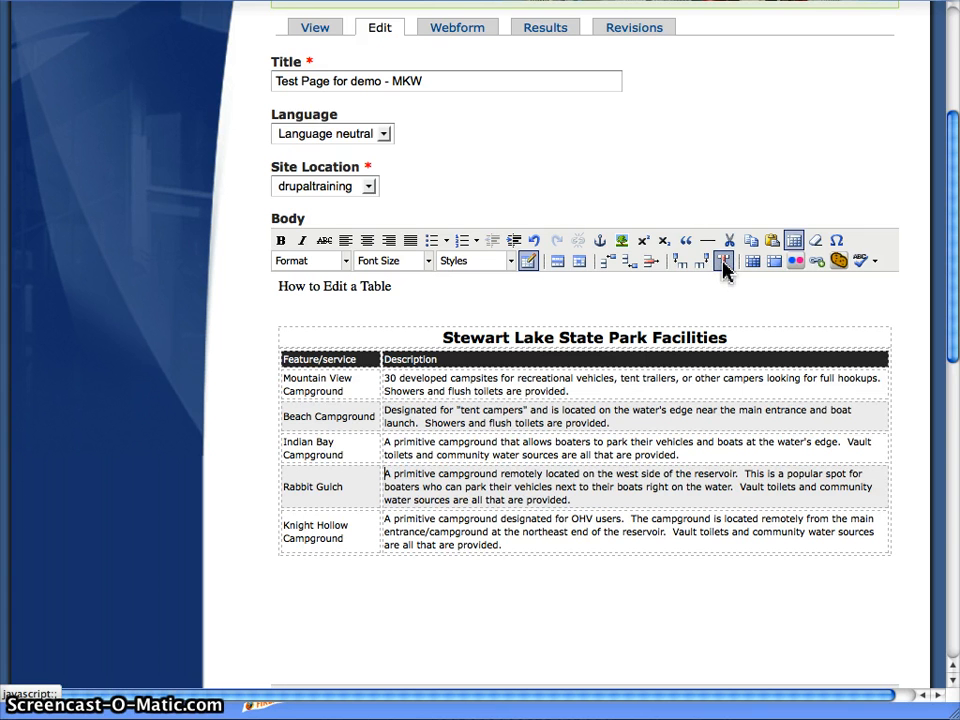
pyautogui.click(754, 261)
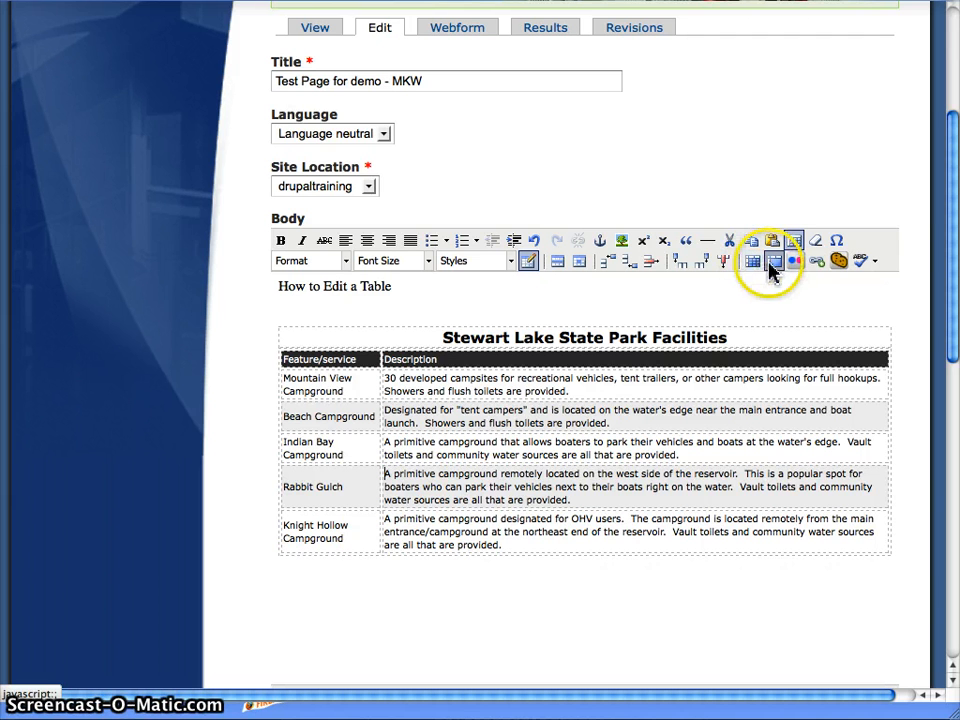
pyautogui.click(601, 391)
pyautogui.click(588, 390)
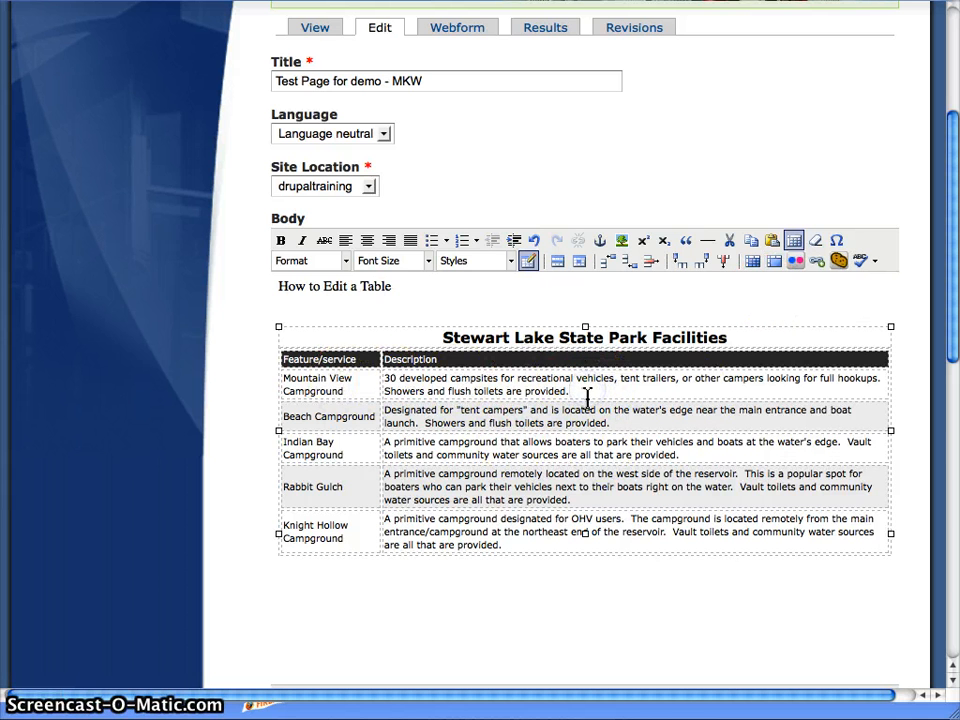
pyautogui.click(586, 392)
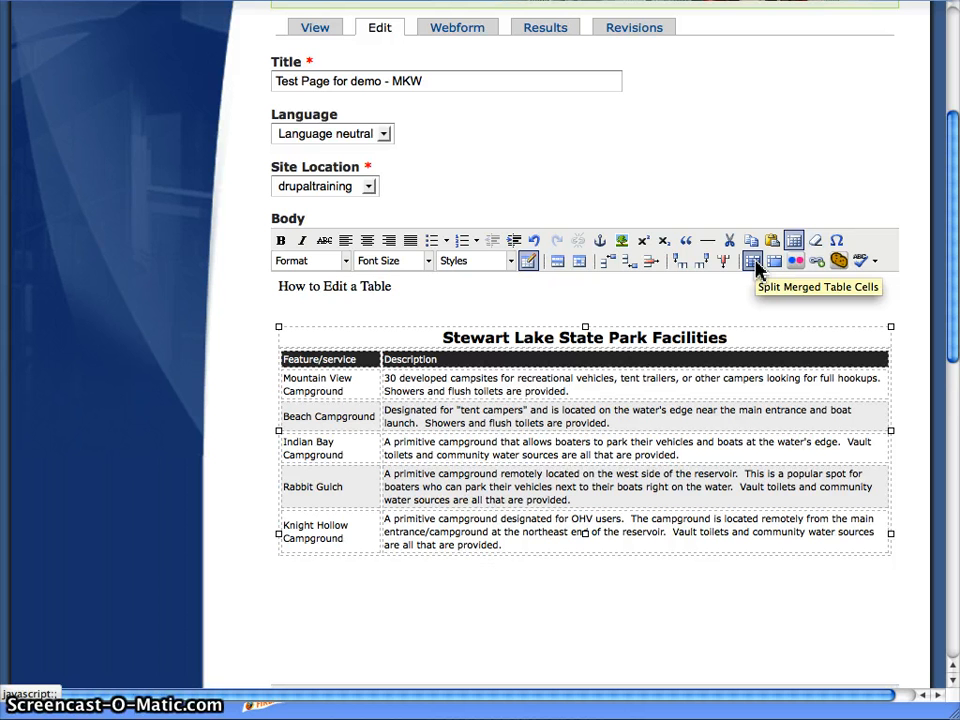
pyautogui.click(385, 413)
pyautogui.click(384, 412)
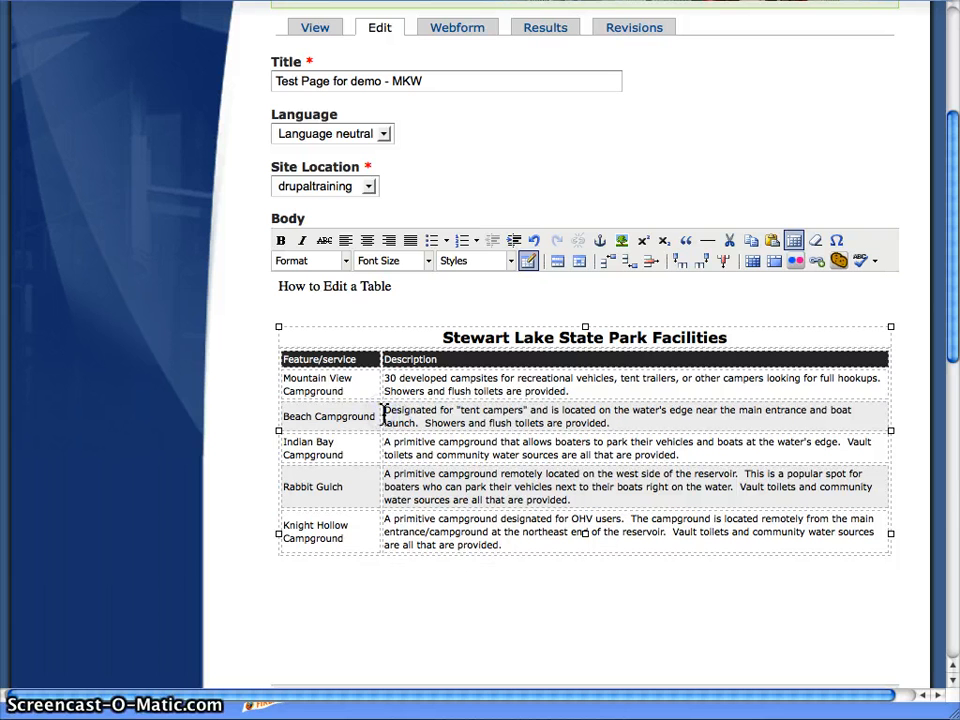
pyautogui.click(387, 477)
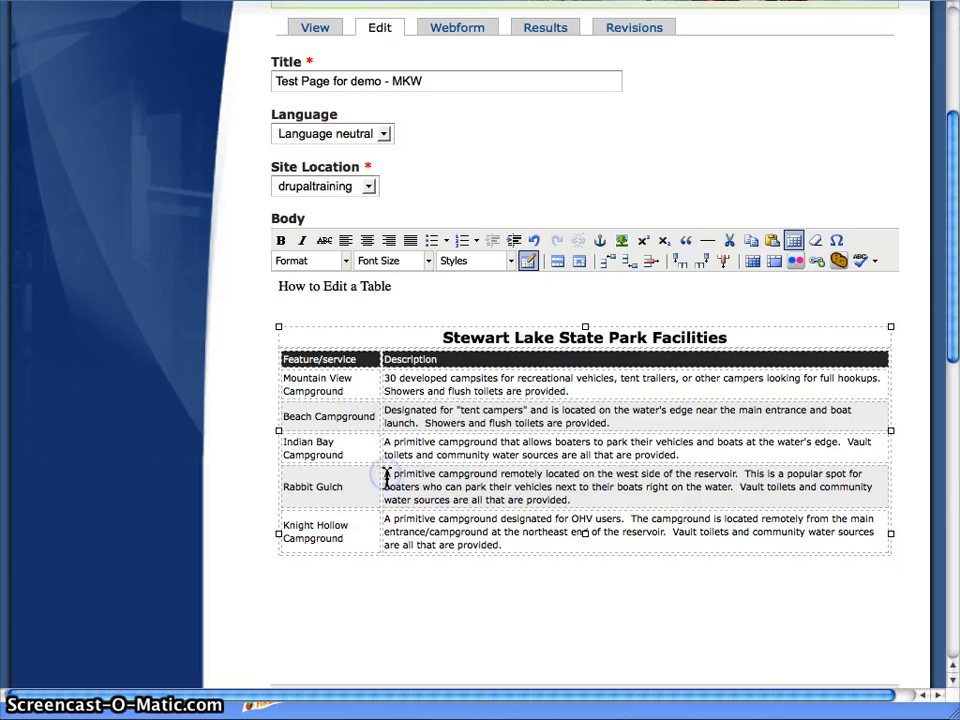
pyautogui.moveTo(349, 488); pyautogui.dragTo(485, 490)
pyautogui.click(408, 485)
# Insert a column between Feature/service and Description and enter "sfasf sadf sadf sd" in its Rabbit Gulch cell
pyautogui.click(365, 487)
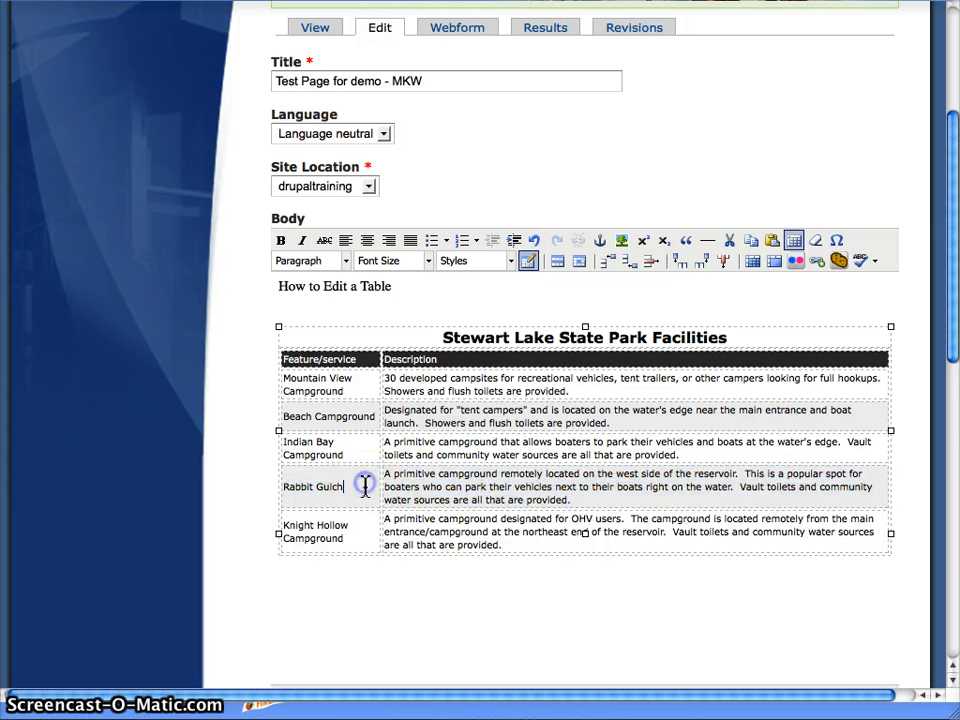
pyautogui.click(704, 262)
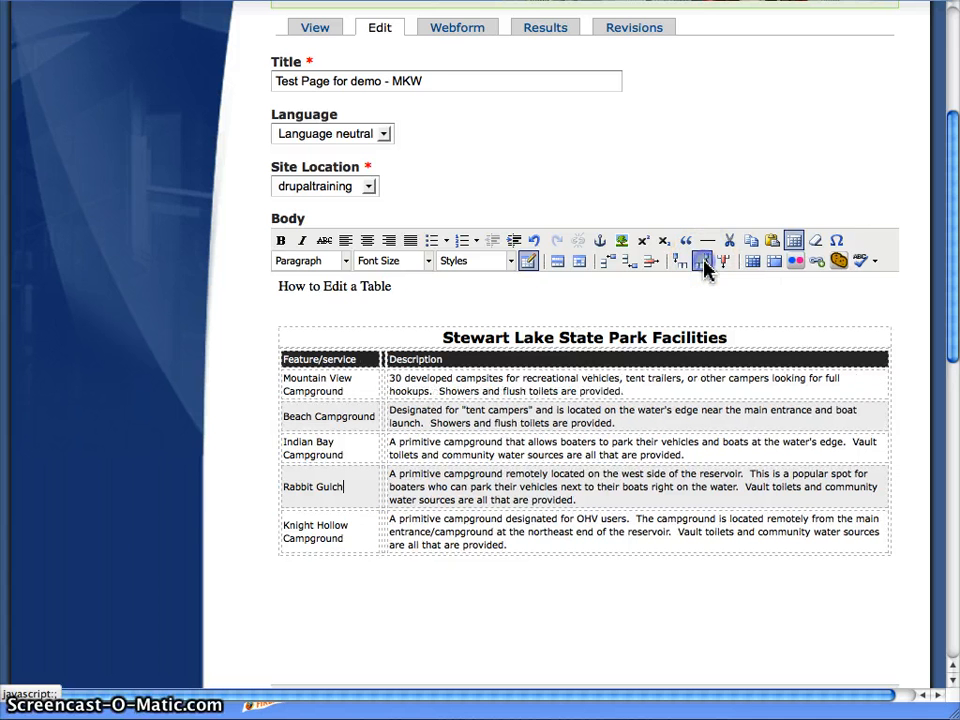
pyautogui.click(377, 480)
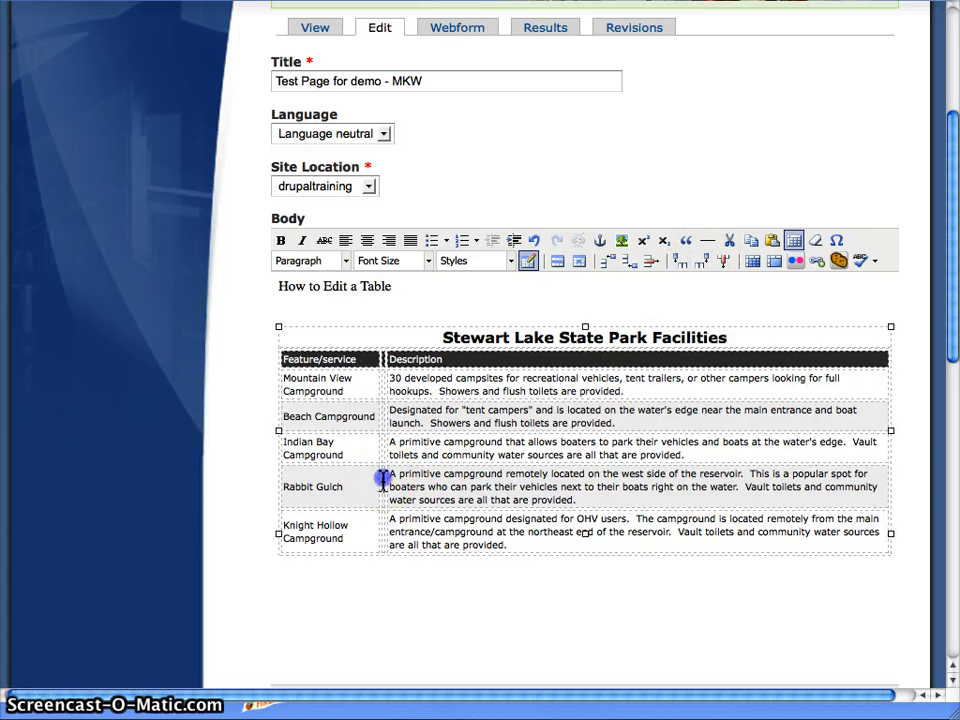
pyautogui.write('sfasf sadf sadf sd')
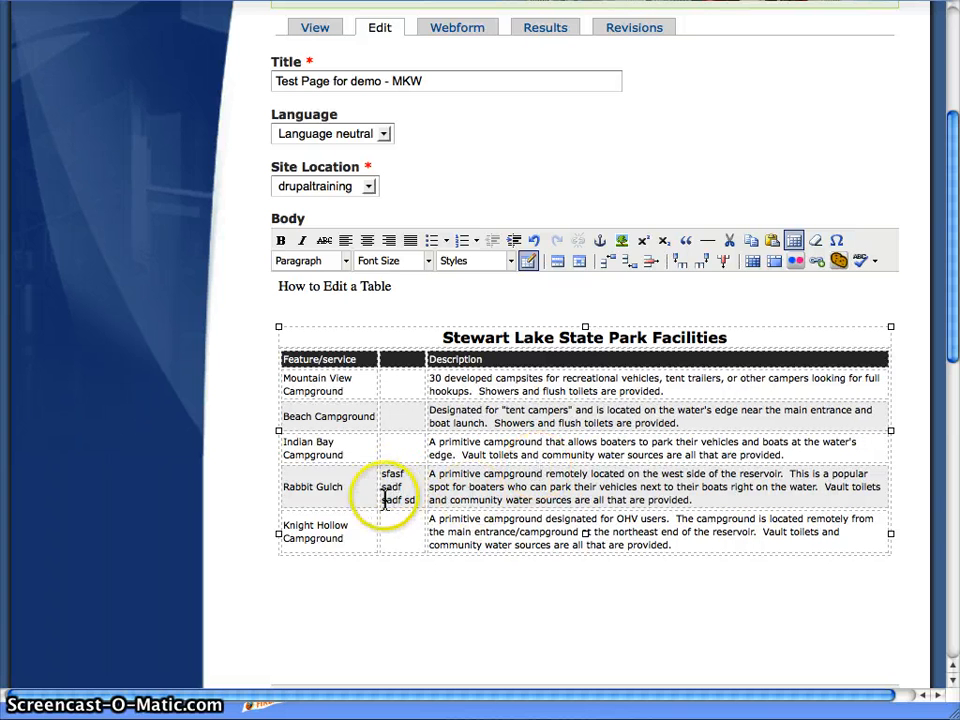
# Merge the Rabbit Gulch name cell with the adjacent placeholder cell in the middle column
pyautogui.moveTo(370, 487); pyautogui.dragTo(330, 488)
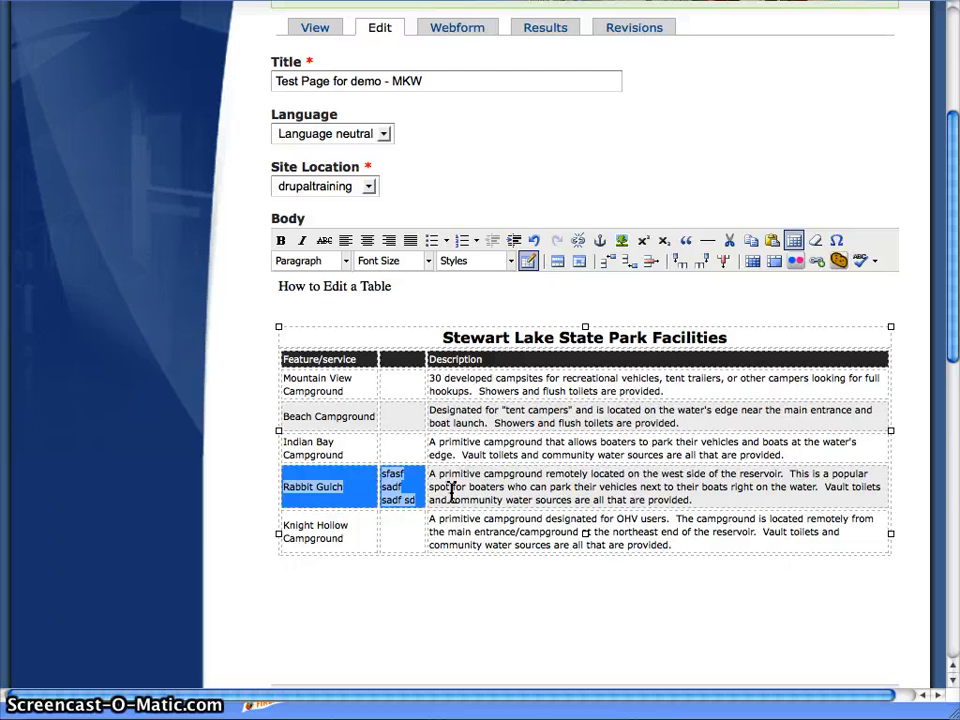
pyautogui.click(777, 263)
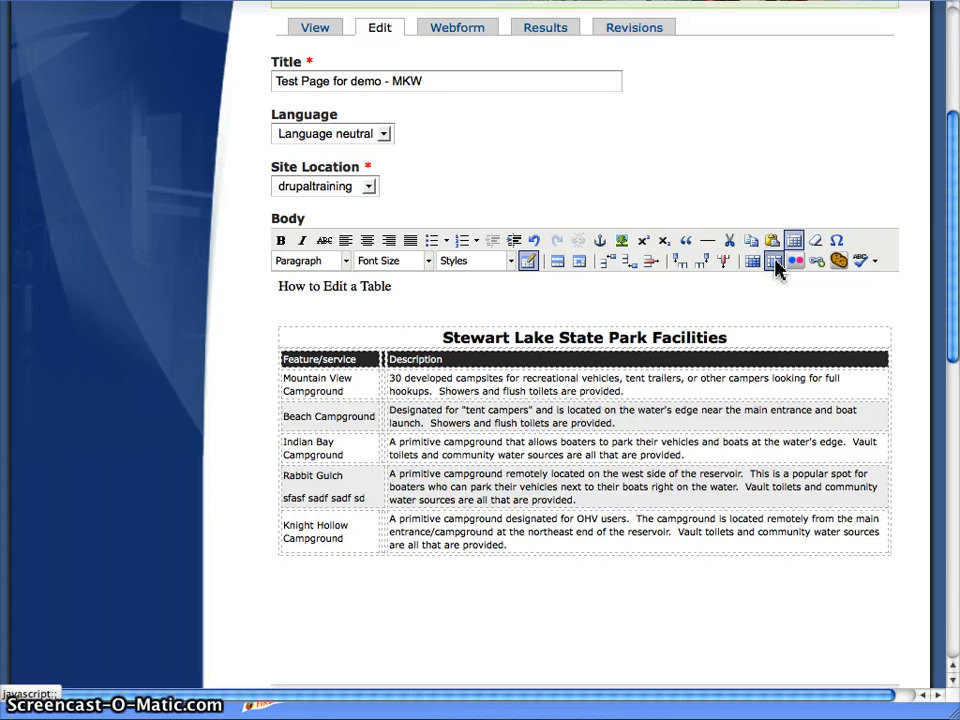
# Enter "adsafasdsf" in the middle column's Indian Bay Campground cell and remove that text again
pyautogui.click(366, 455)
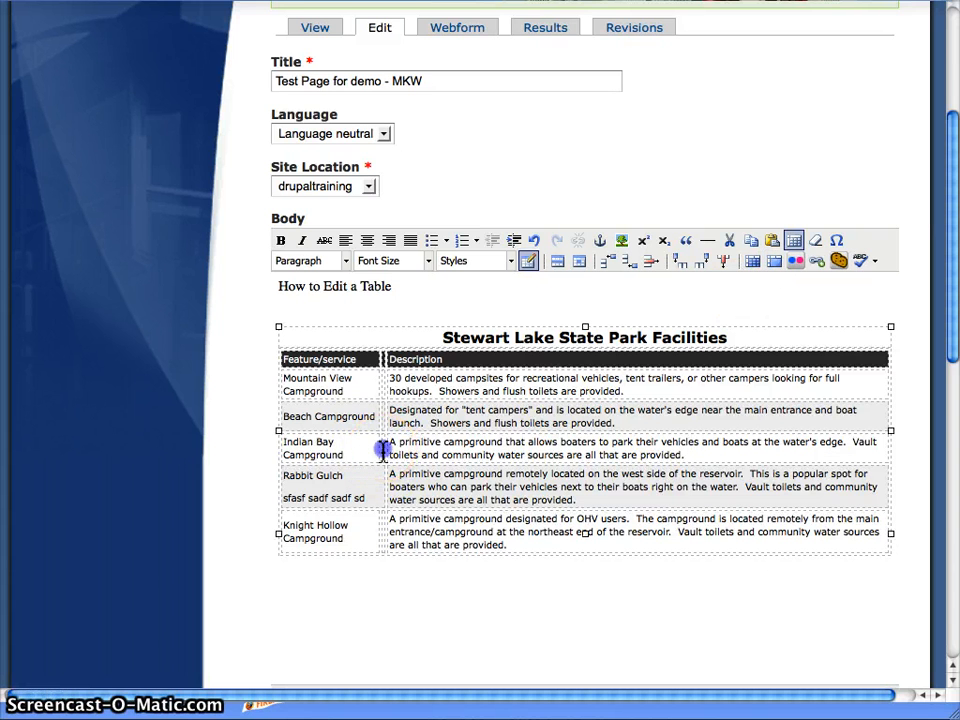
pyautogui.write('sdsafasdsf')
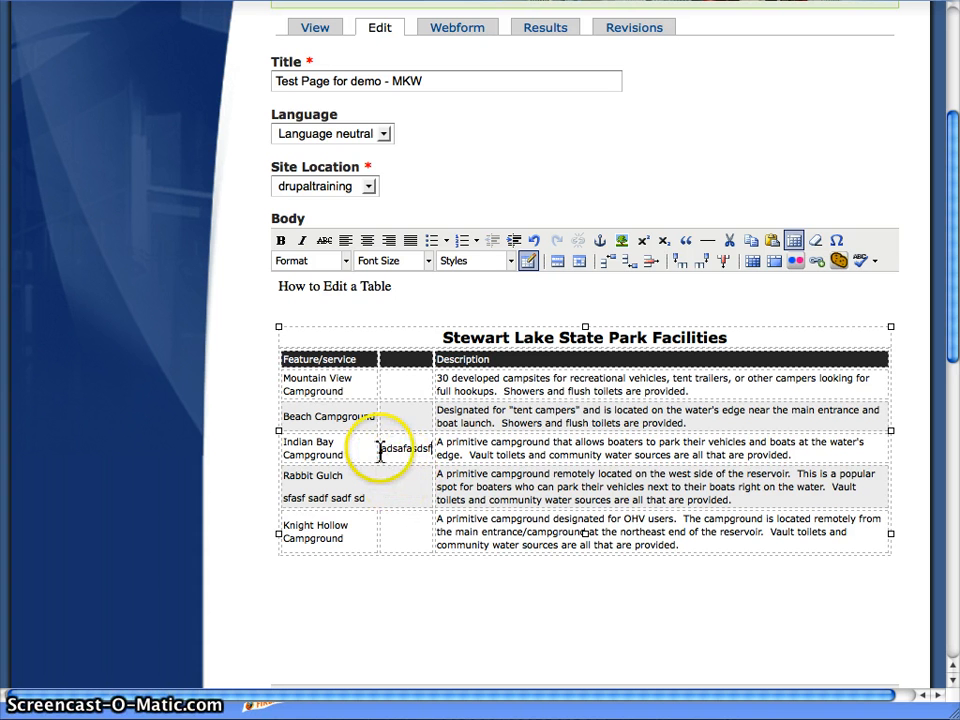
pyautogui.moveTo(380, 449); pyautogui.dragTo(432, 450)
pyautogui.press('Delete')
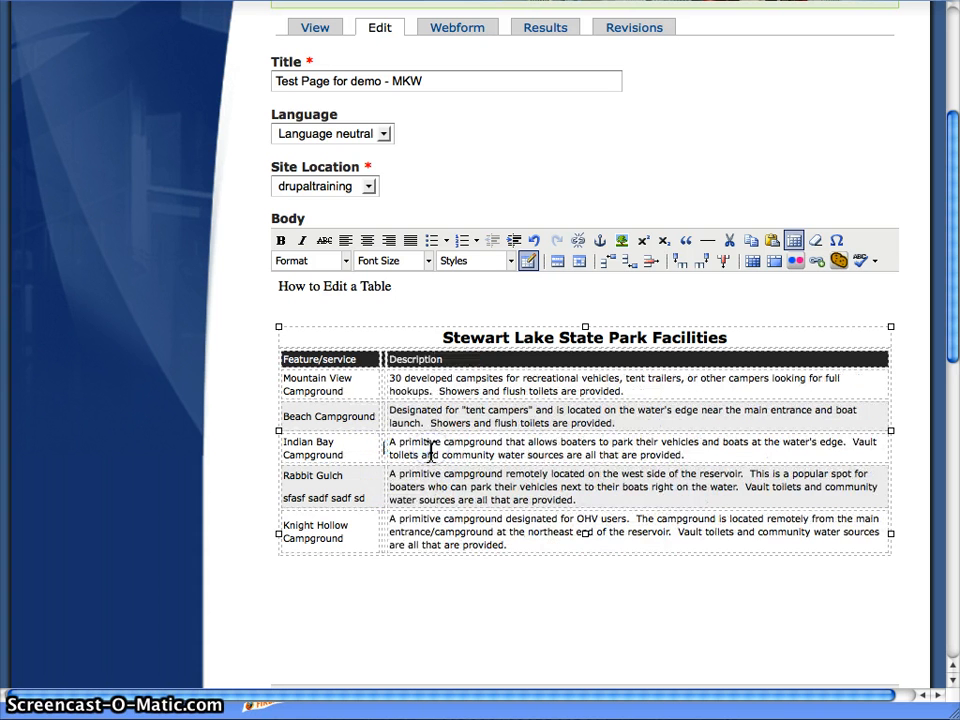
pyautogui.click(369, 481)
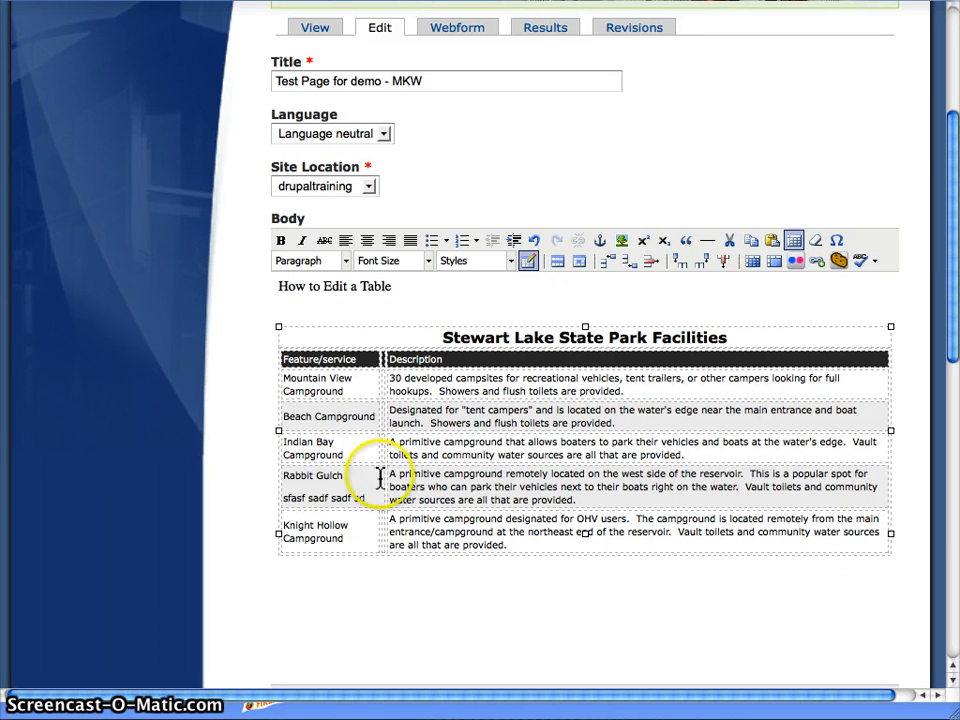
# Split the merged Rabbit Gulch cell and enter "asdf dsaf" in the row's middle-column cell
pyautogui.click(752, 263)
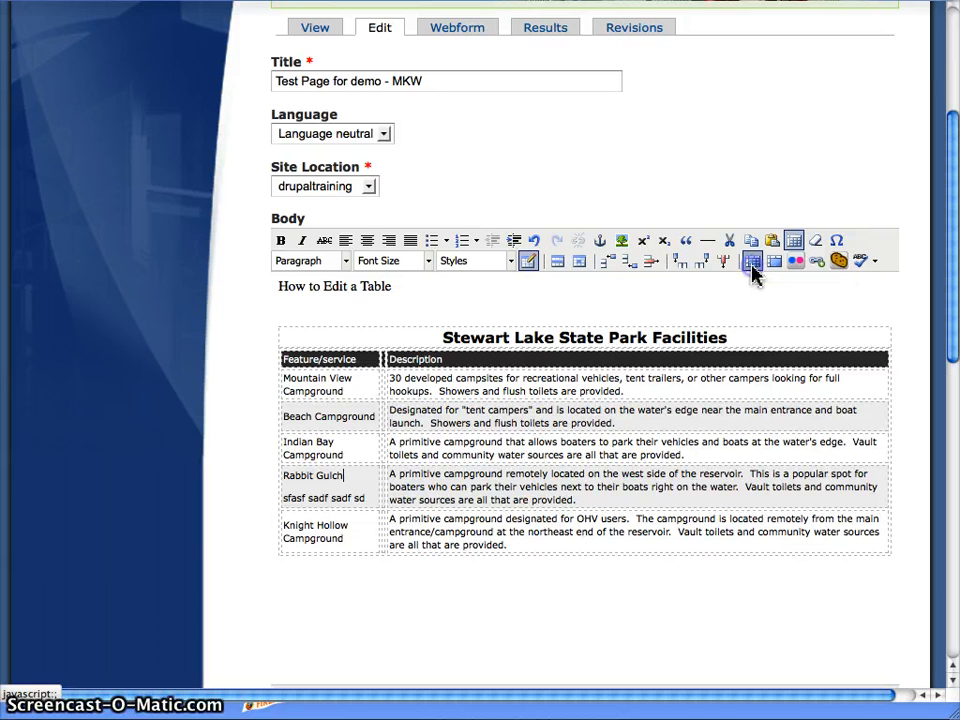
pyautogui.click(381, 476)
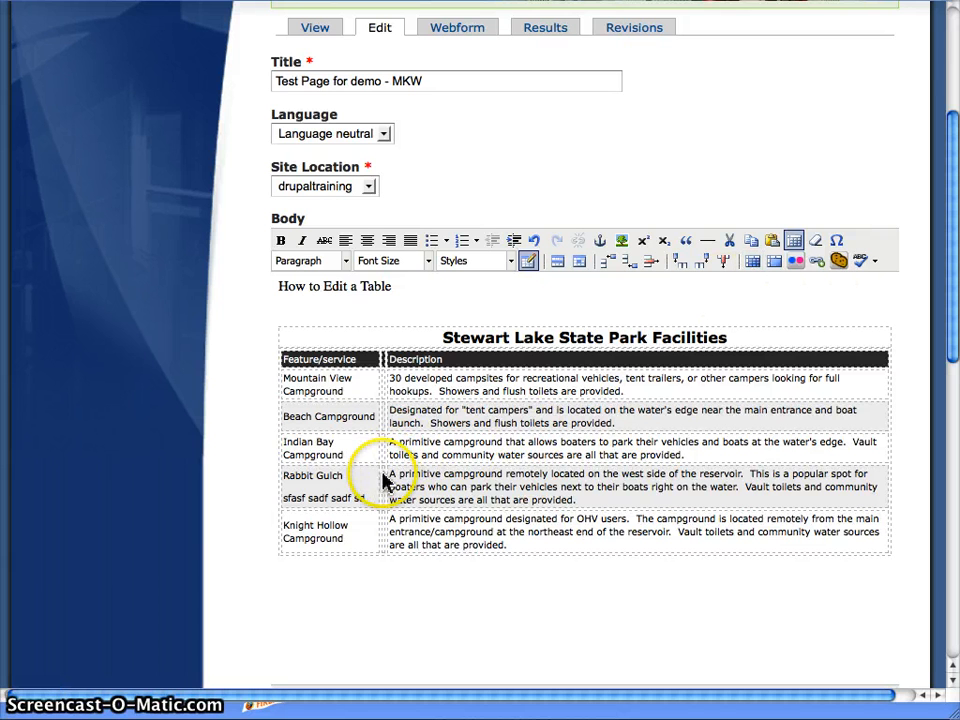
pyautogui.write('asdf dsaf')
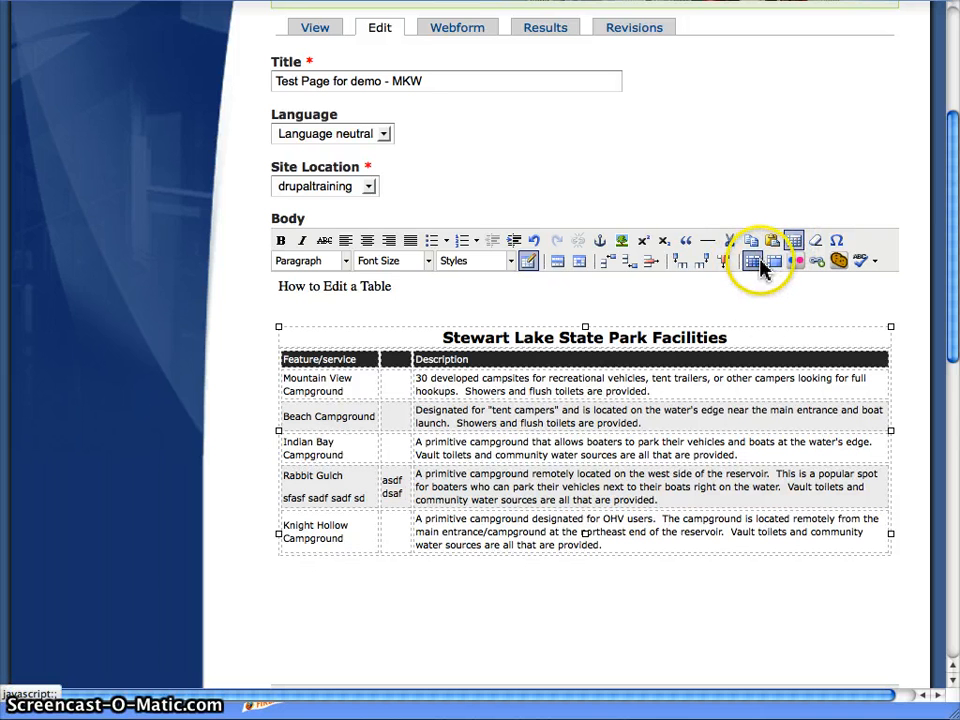
# Delete the middle column between Feature/service and Description from the table
pyautogui.click(763, 312)
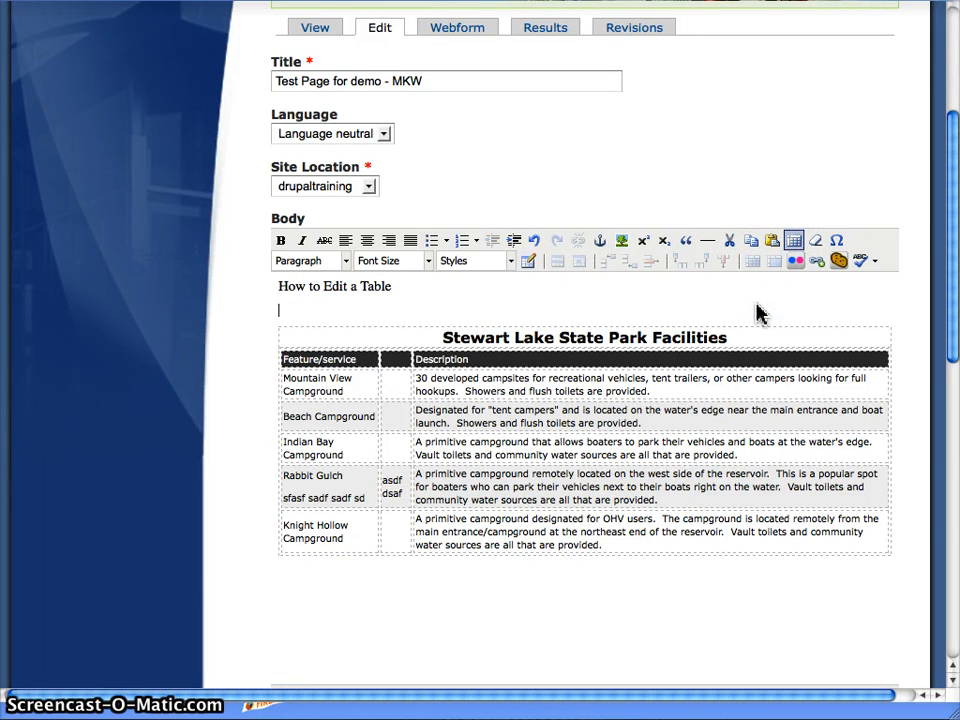
pyautogui.moveTo(390, 376); pyautogui.dragTo(388, 531)
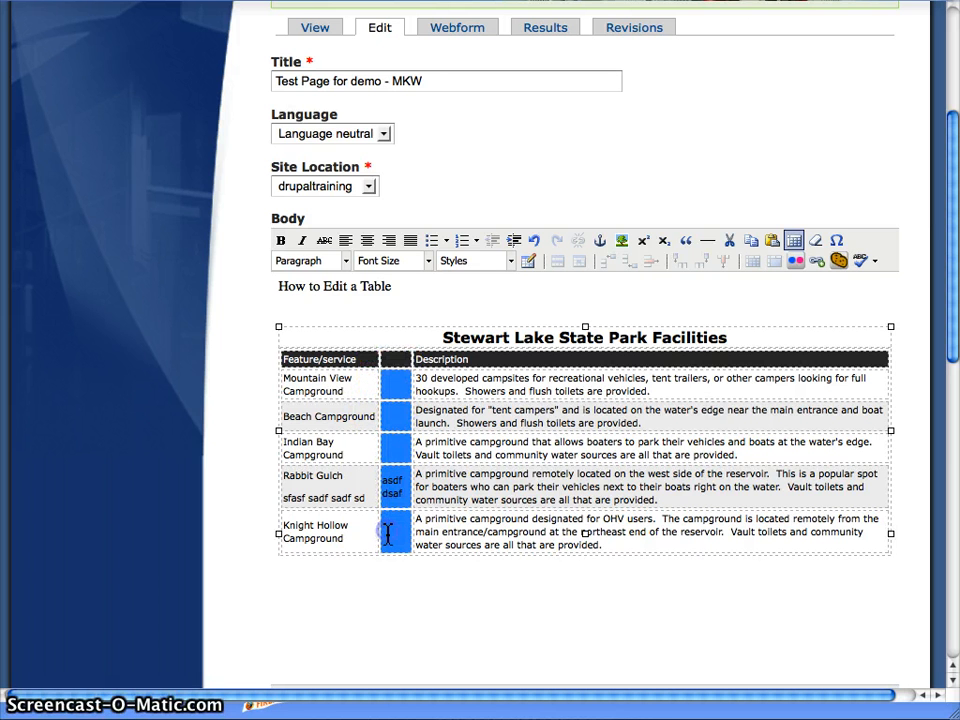
pyautogui.click(386, 532)
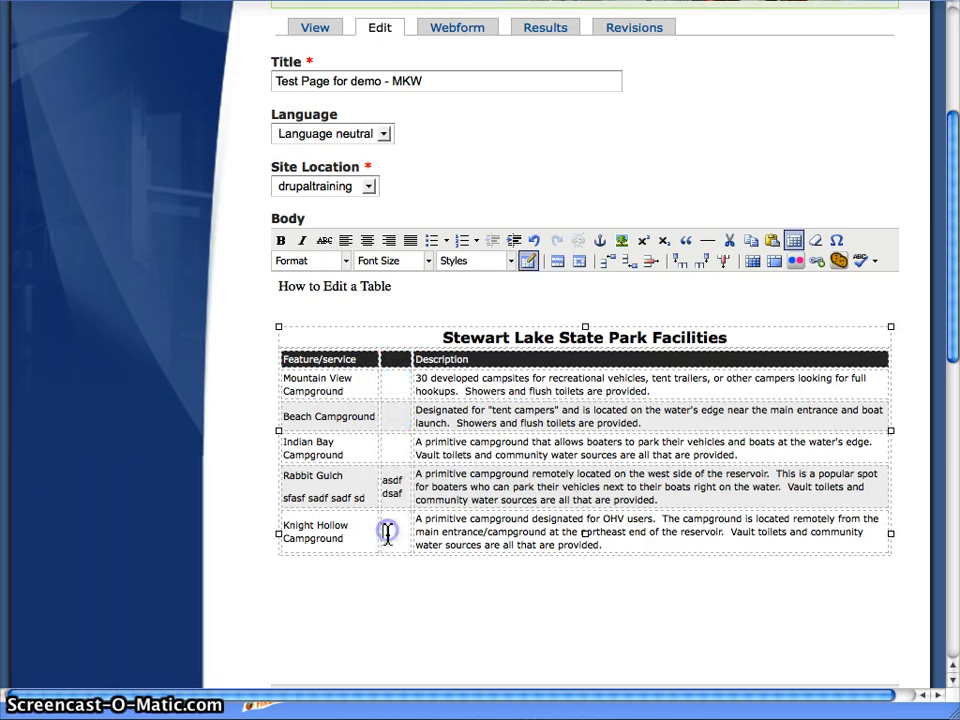
pyautogui.click(724, 262)
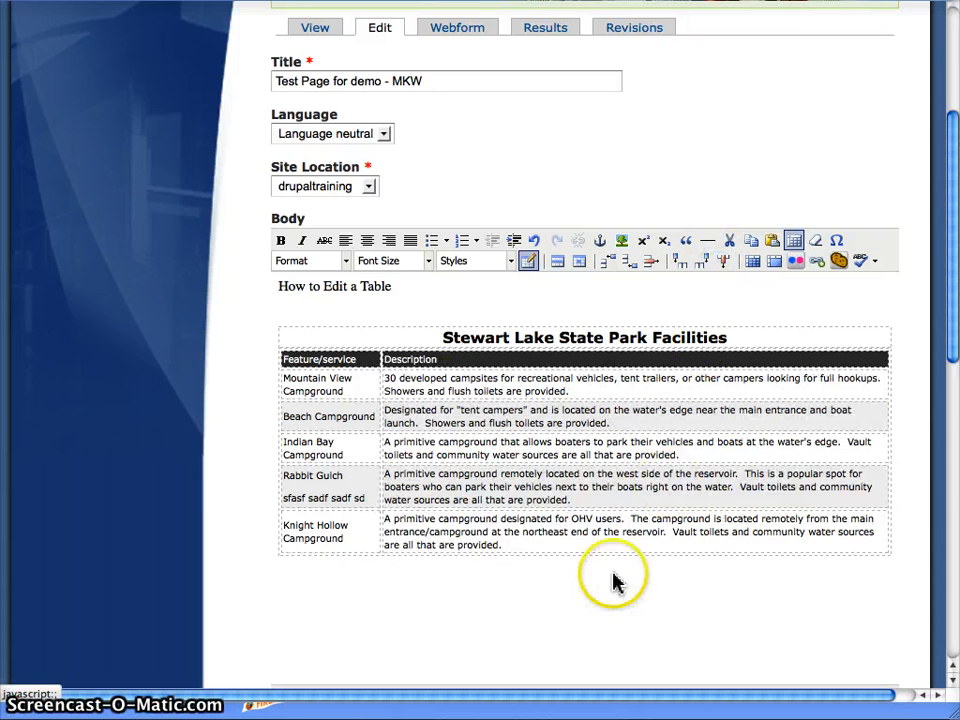
# Save the page and check the placeholder text in the published table's Rabbit Gulch cell
pyautogui.scroll(-10, 563, 610)
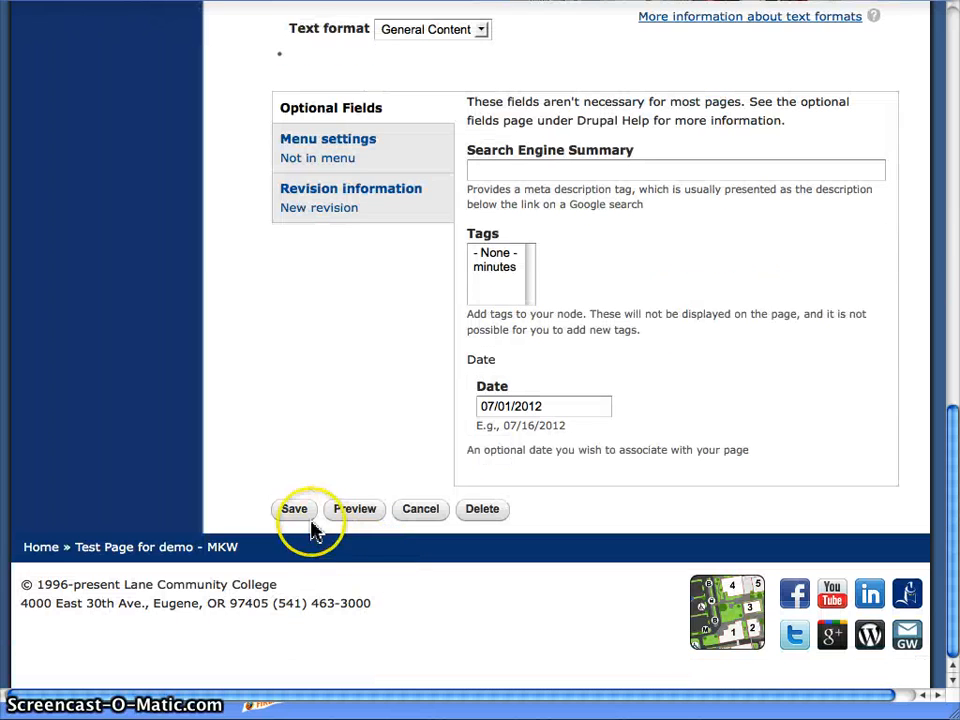
pyautogui.click(300, 508)
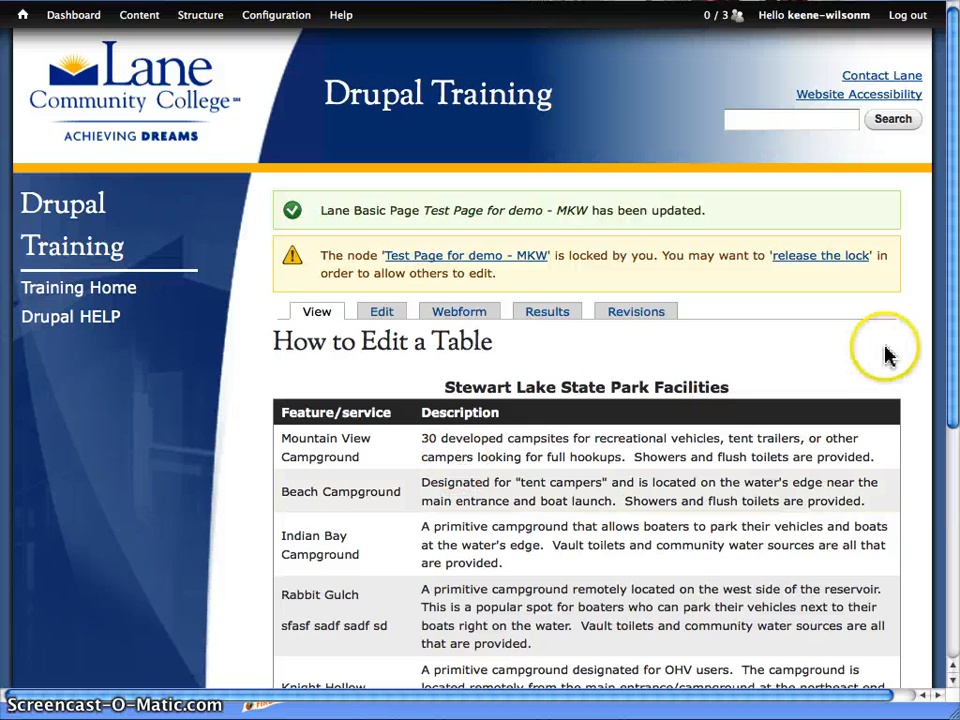
pyautogui.scroll(-1, 886, 348)
pyautogui.scroll(-3, 886, 354)
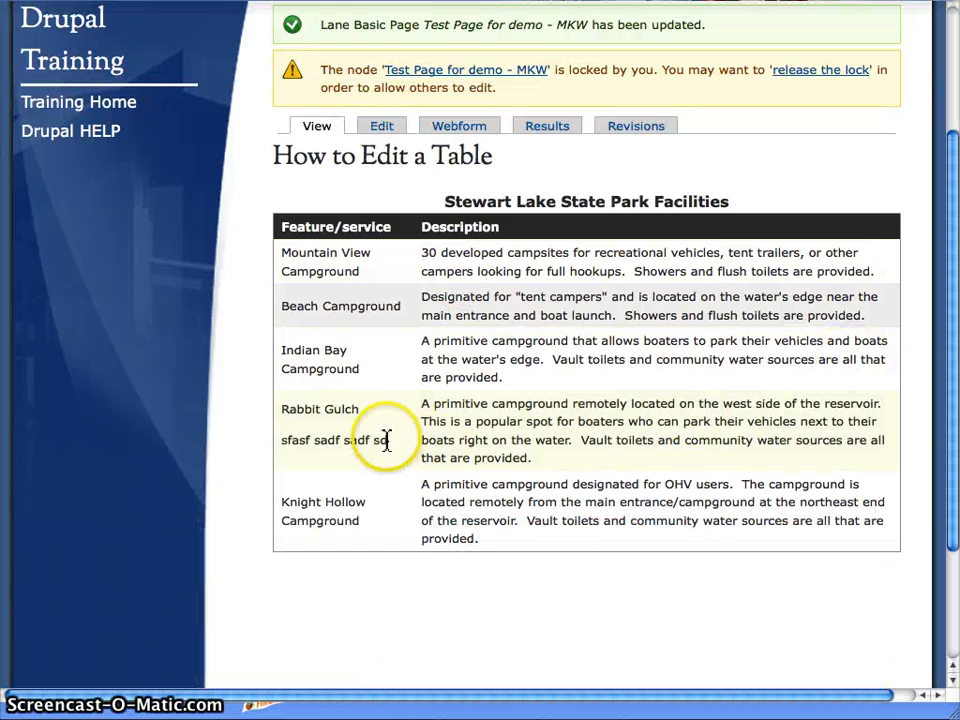
pyautogui.moveTo(388, 443); pyautogui.dragTo(280, 447)
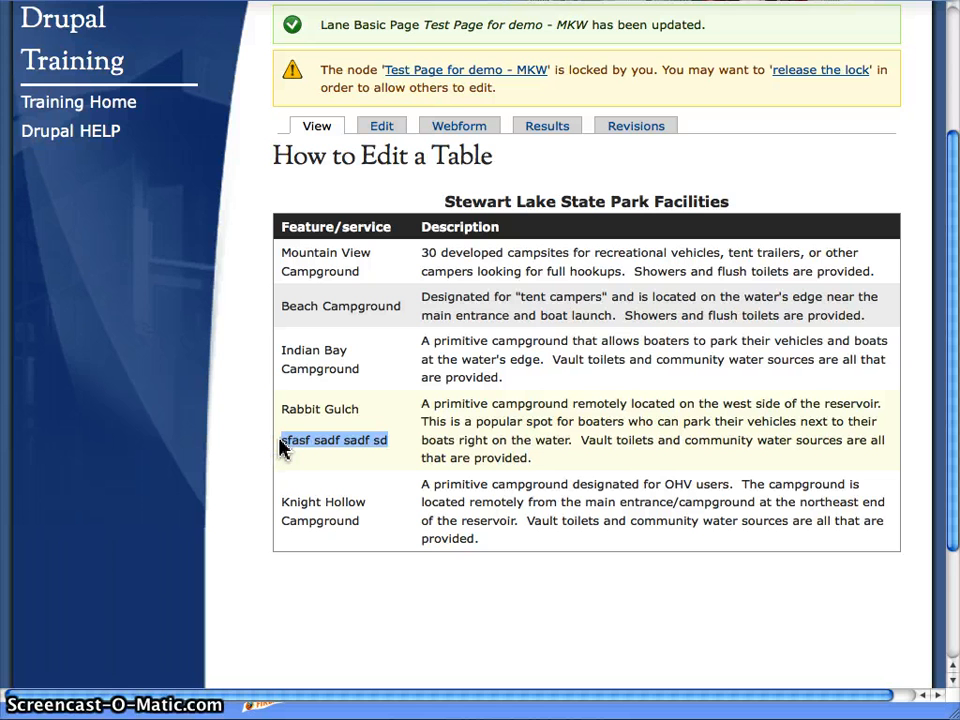
pyautogui.click(281, 457)
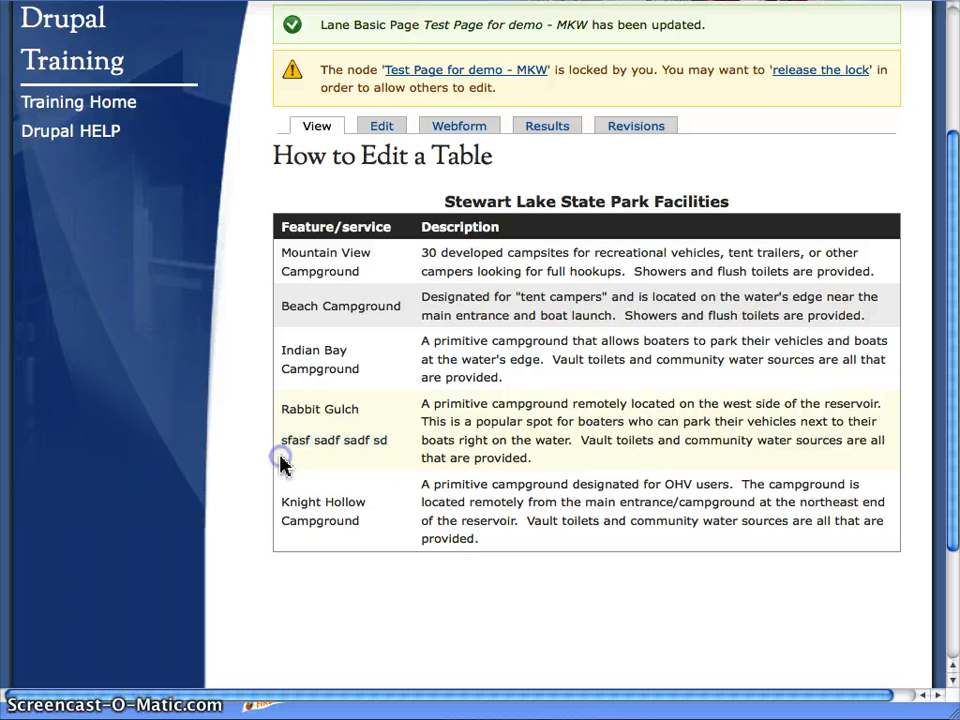